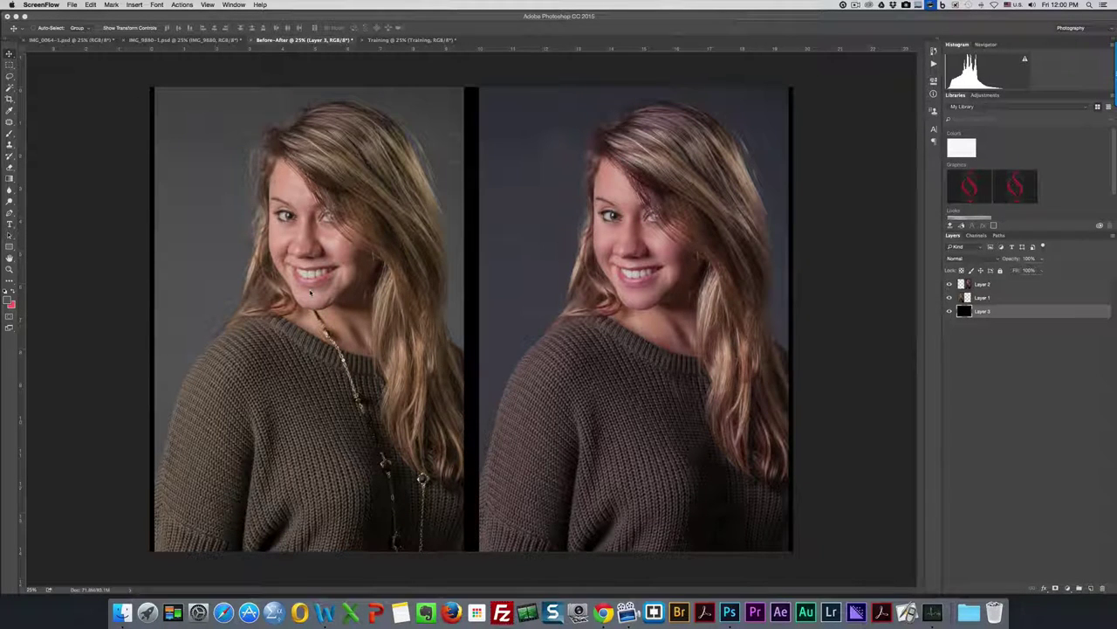
# - Zoom in and pan from the before photo's face over to the retouched portrait's face
pyautogui.click(300, 180)
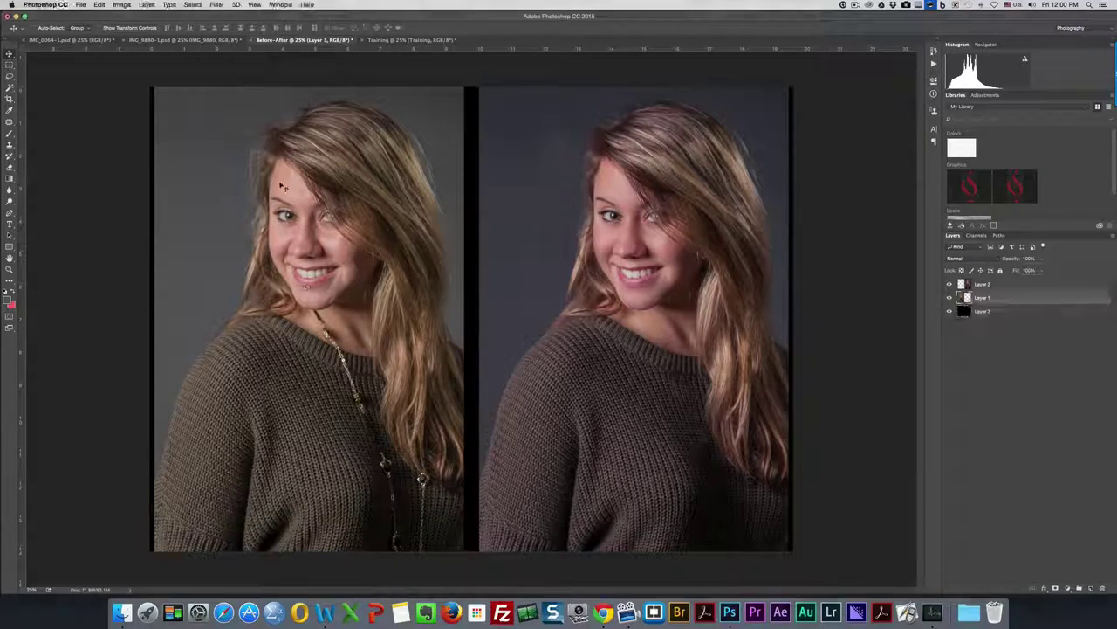
pyautogui.press('super+equal')
pyautogui.press('super+equal')
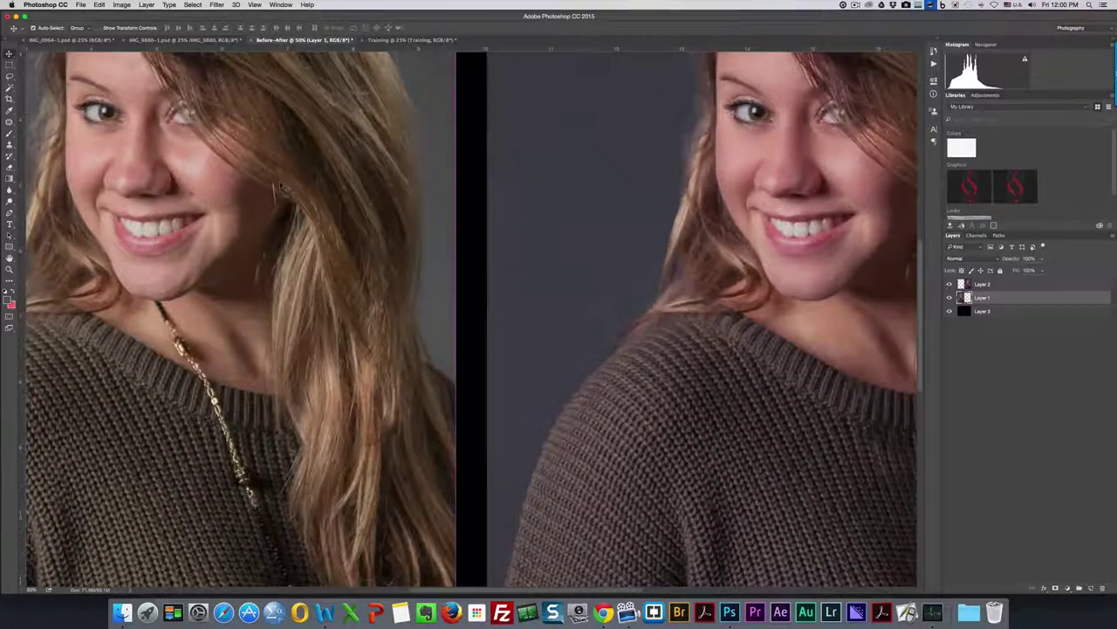
pyautogui.moveTo(300, 209); pyautogui.dragTo(636, 340)
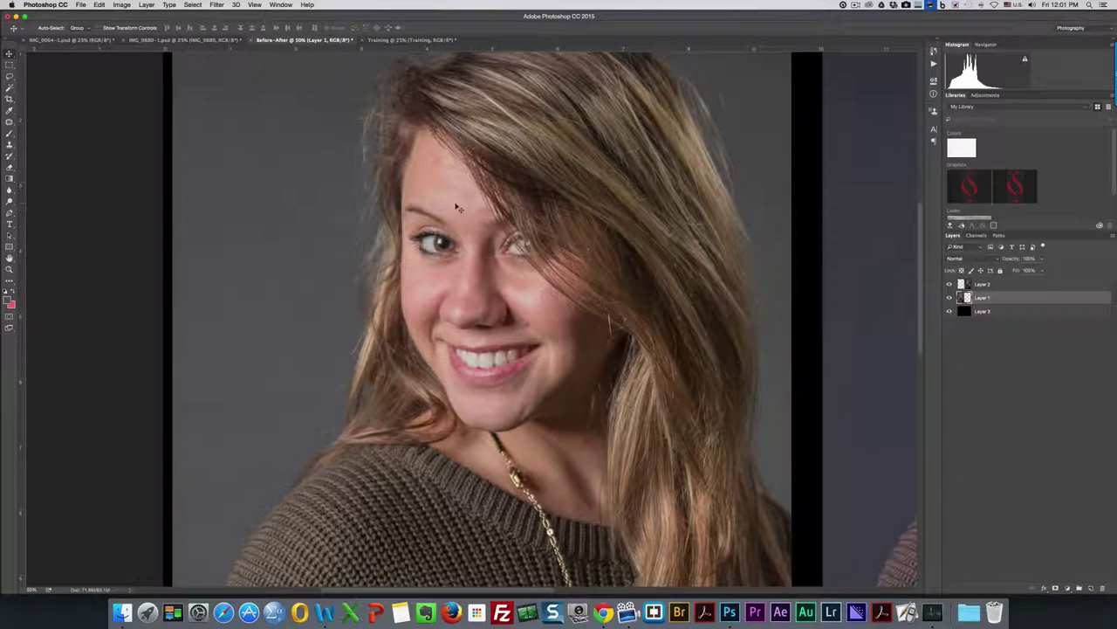
pyautogui.moveTo(439, 246); pyautogui.dragTo(443, 247)
pyautogui.moveTo(737, 332); pyautogui.dragTo(118, 321)
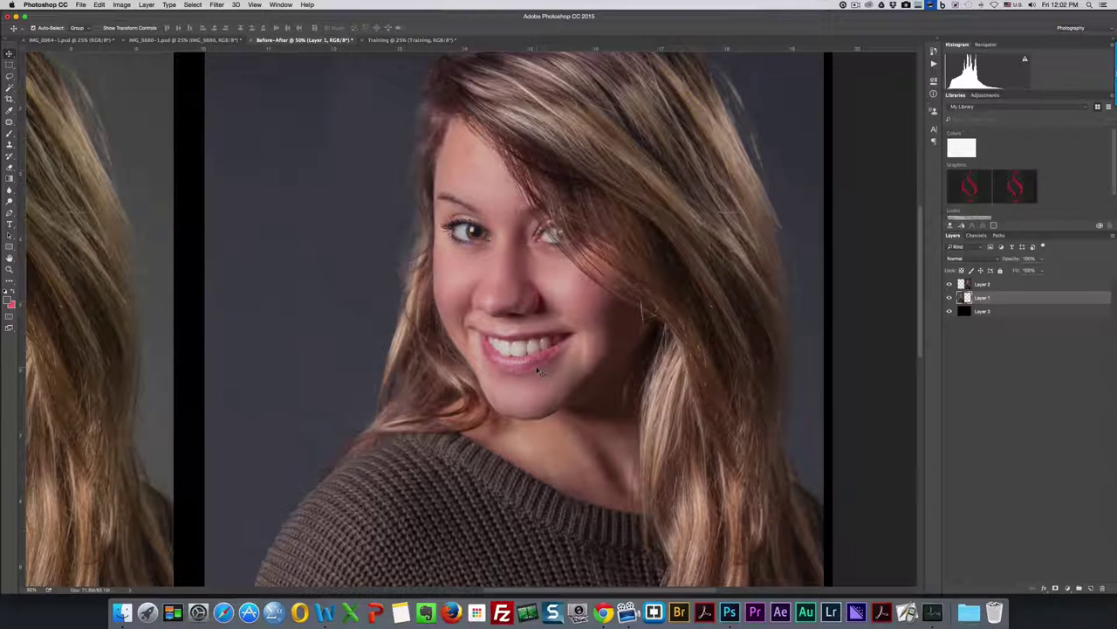
pyautogui.press('super+equal')
pyautogui.press('super+equal')
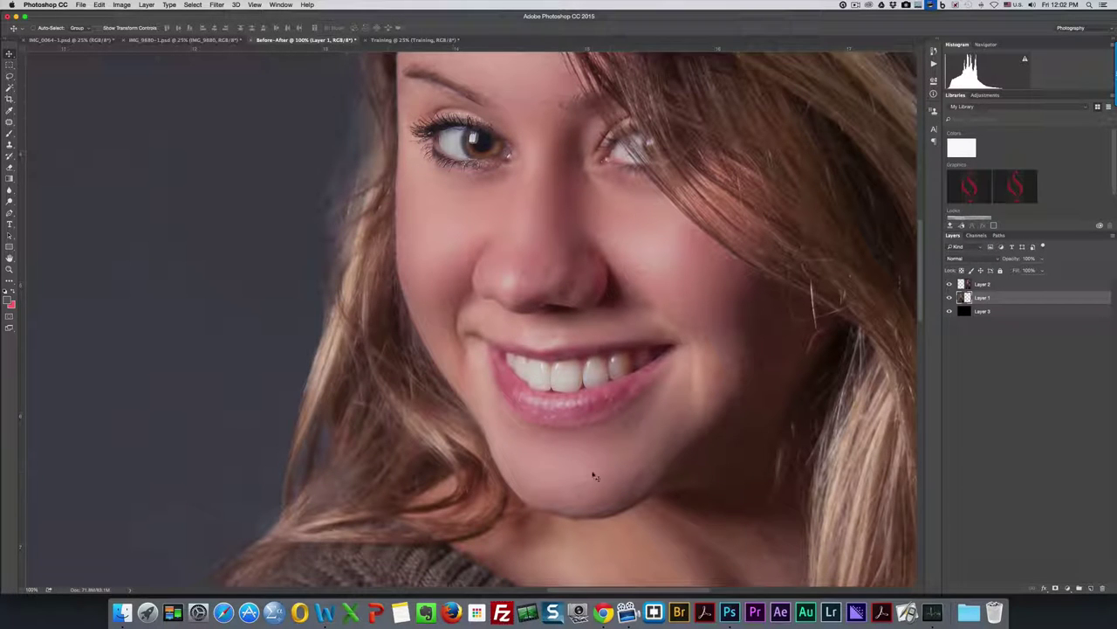
pyautogui.moveTo(527, 178); pyautogui.dragTo(568, 387)
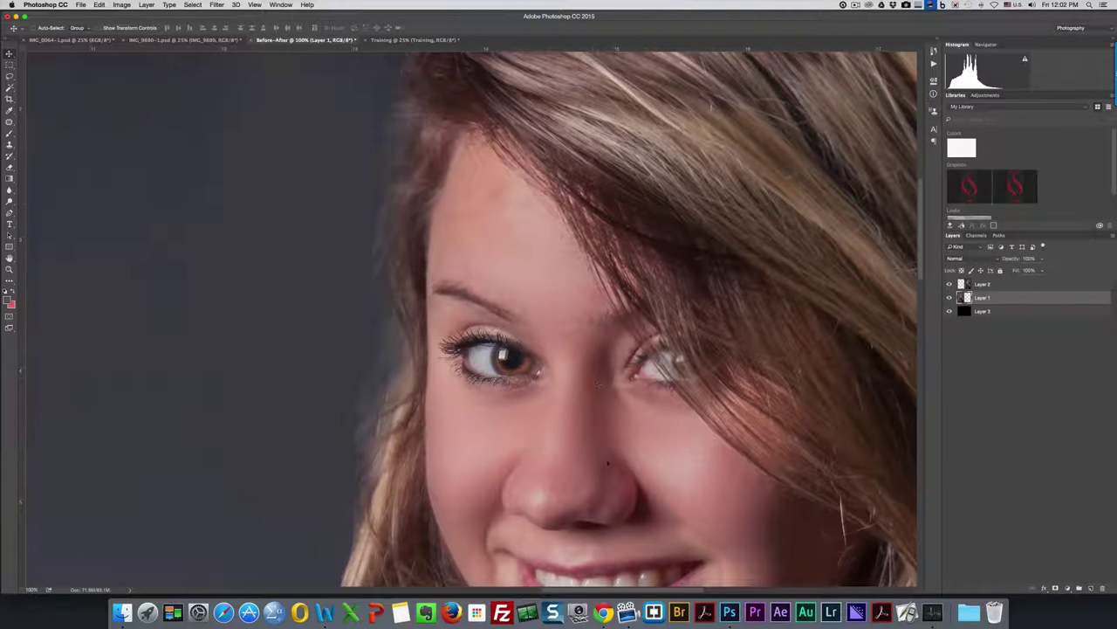
pyautogui.scroll(-6, 497, 318)
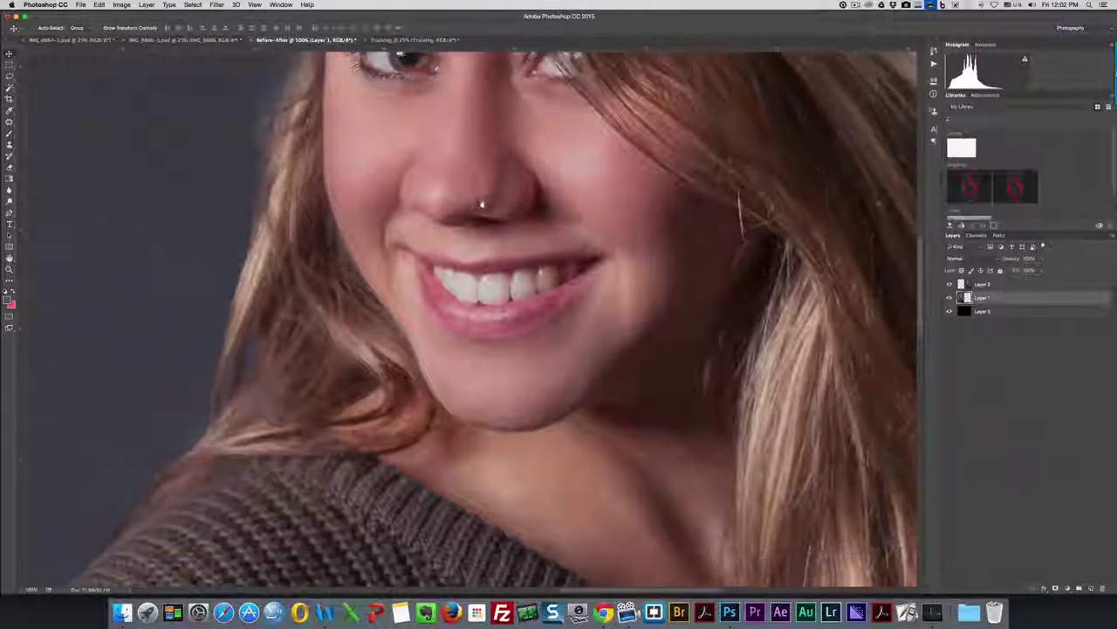
pyautogui.scroll(-3, 481, 201)
pyautogui.scroll(-3, 668, 350)
pyautogui.scroll(-5, 669, 349)
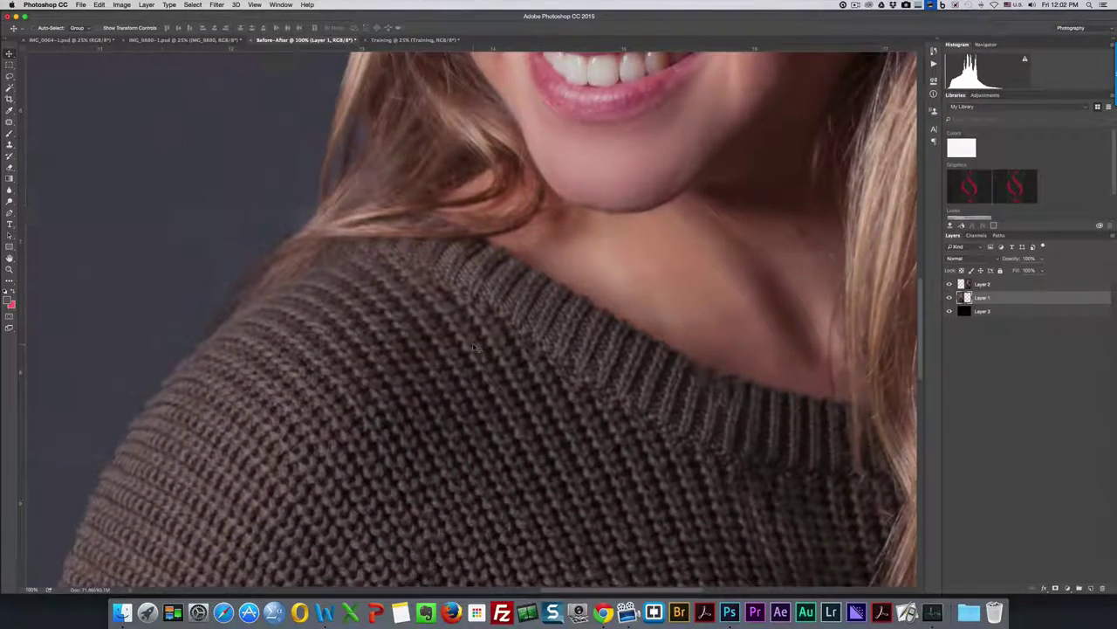
pyautogui.hotkey('ctrl', '-')
pyautogui.moveTo(110, 255); pyautogui.dragTo(475, 347)
pyautogui.hotkey('ctrl', '-')
pyautogui.hotkey('ctrl', '-')
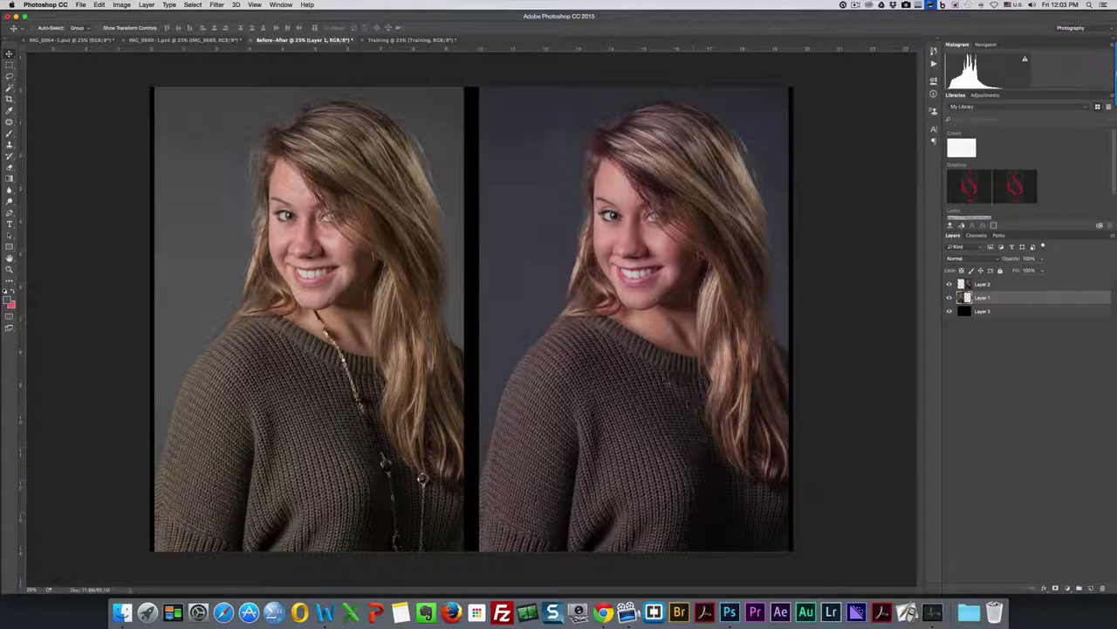
# - In the Training document, duplicate the Training layer into Training copy with Cmd+J
pyautogui.click(410, 41)
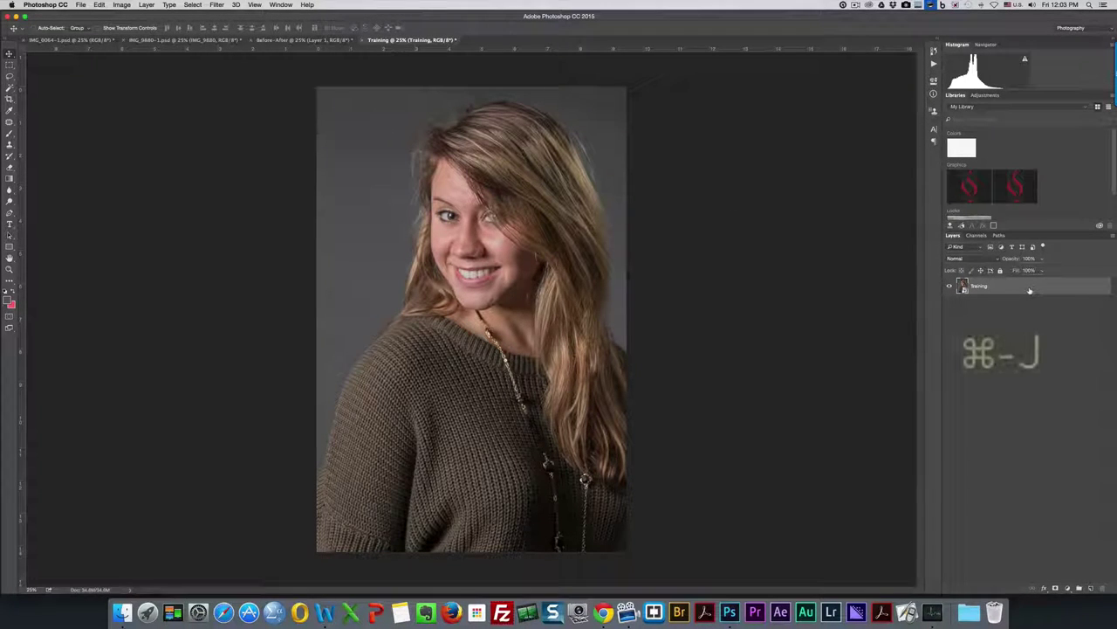
pyautogui.press('super+j')
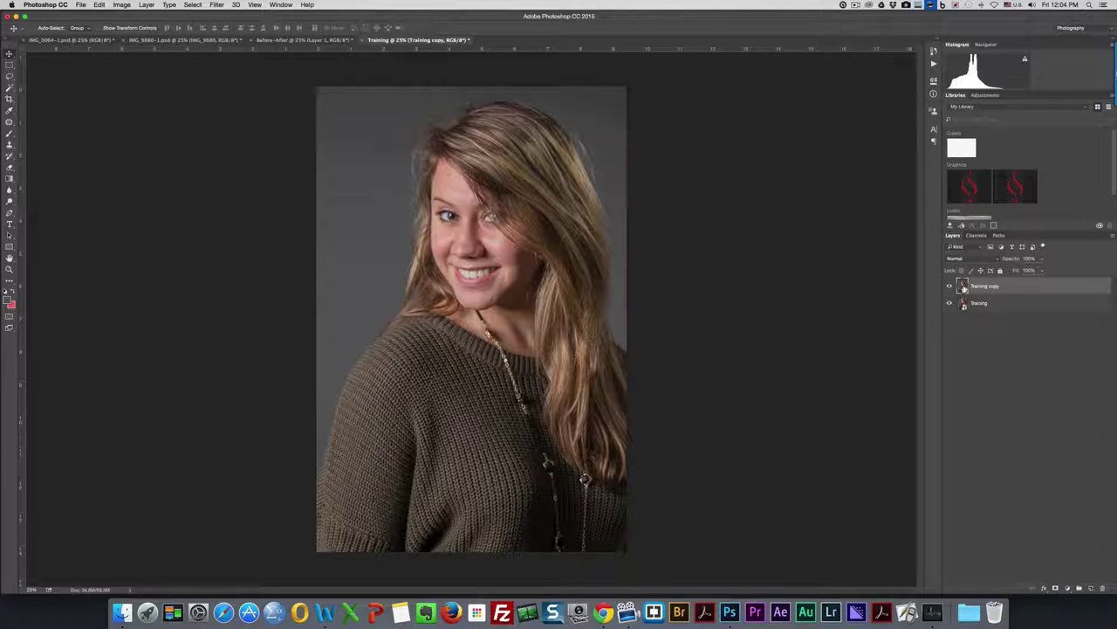
# - Rasterize the Training copy layer and duplicate it as Training copy 2
pyautogui.rightClick(1009, 288)
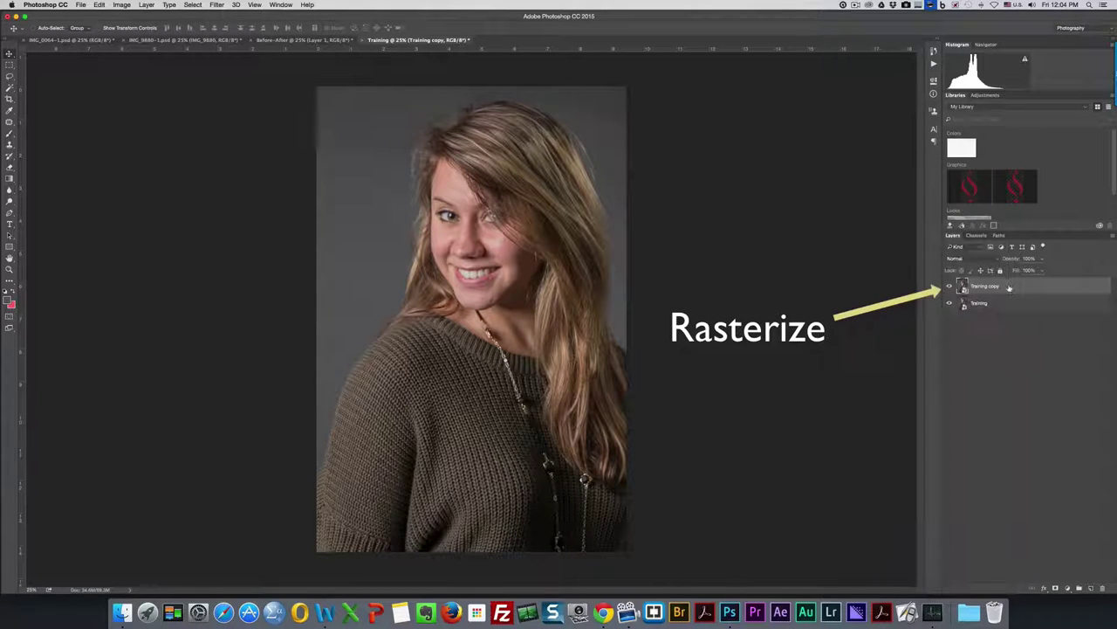
pyautogui.rightClick(1010, 288)
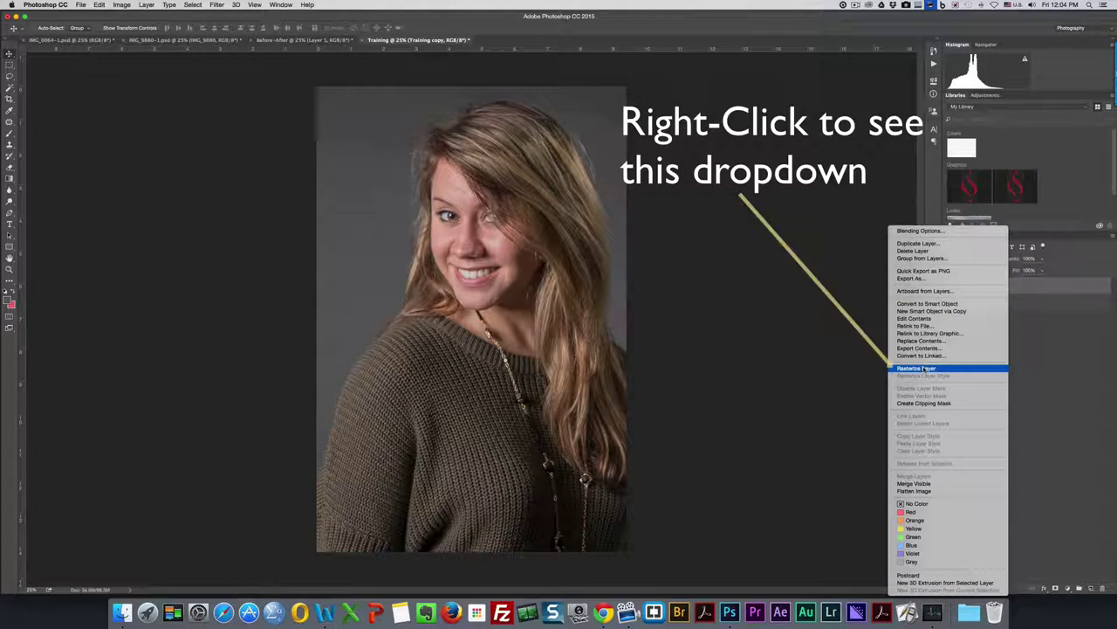
pyautogui.click(921, 370)
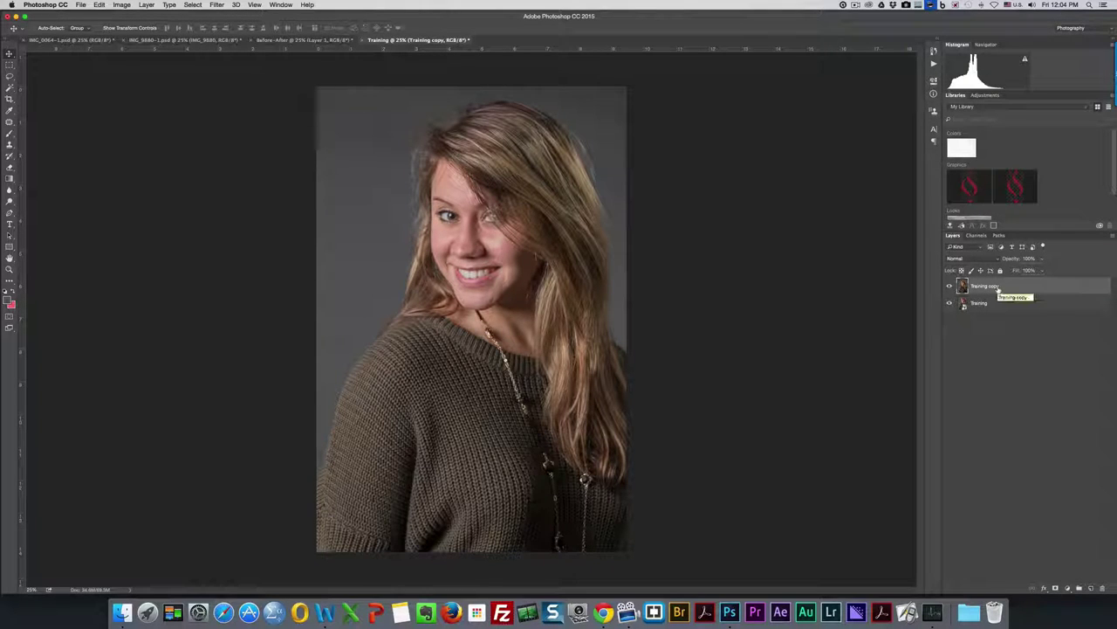
pyautogui.press('super+j')
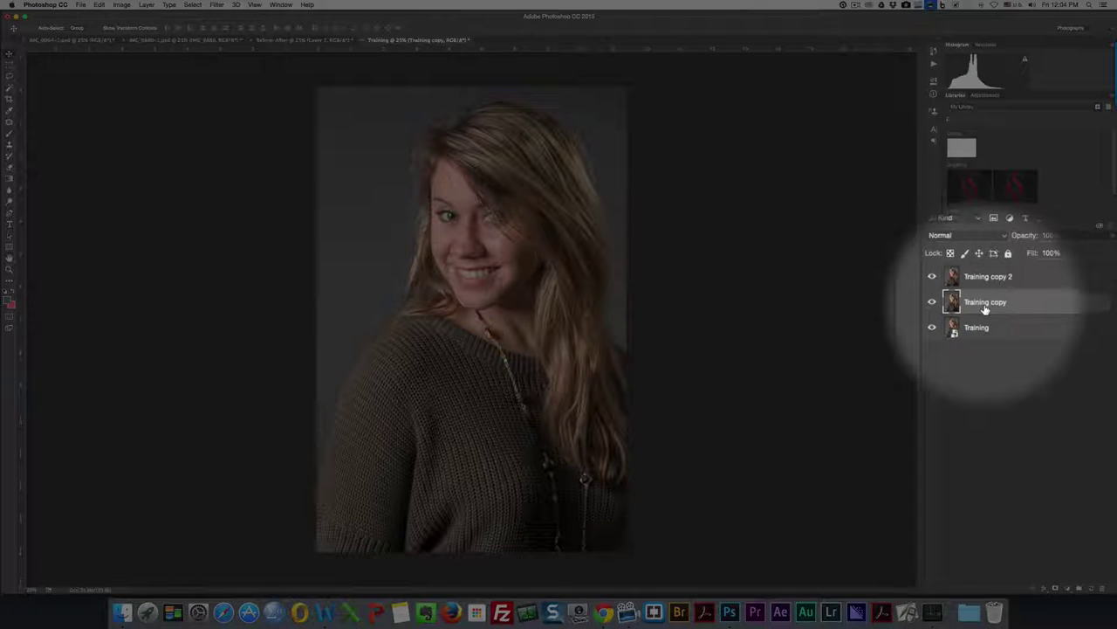
# - Rename Training copy to Base and Training copy 2 to Texture, then select Base
pyautogui.doubleClick(987, 303)
pyautogui.write('Bac')
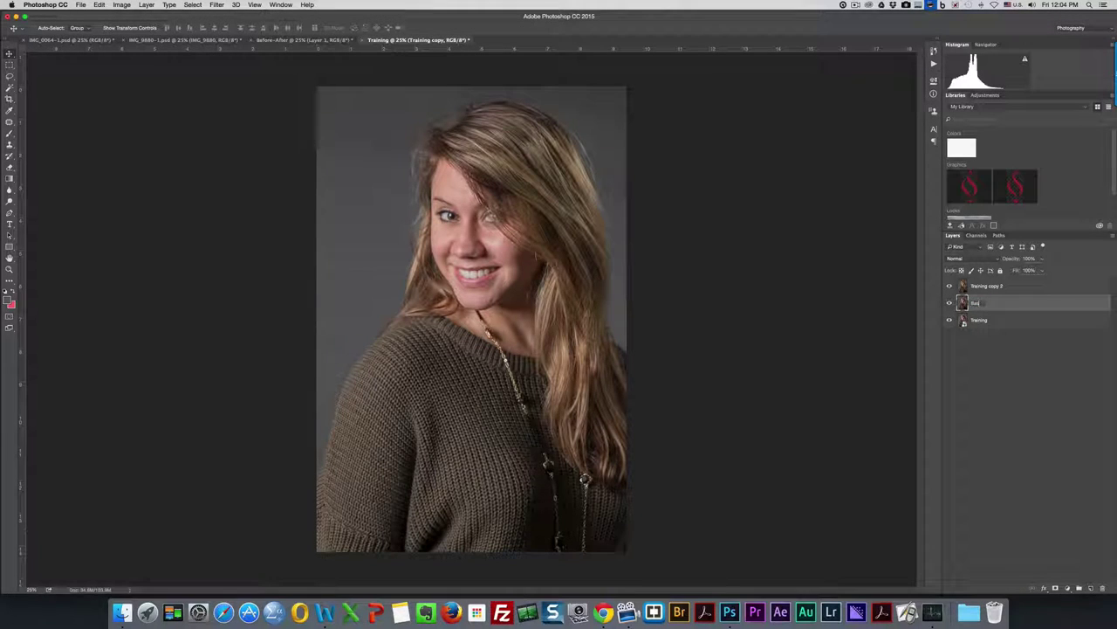
pyautogui.write('e')
pyautogui.press('Return')
pyautogui.doubleClick(987, 286)
pyautogui.write('Texture')
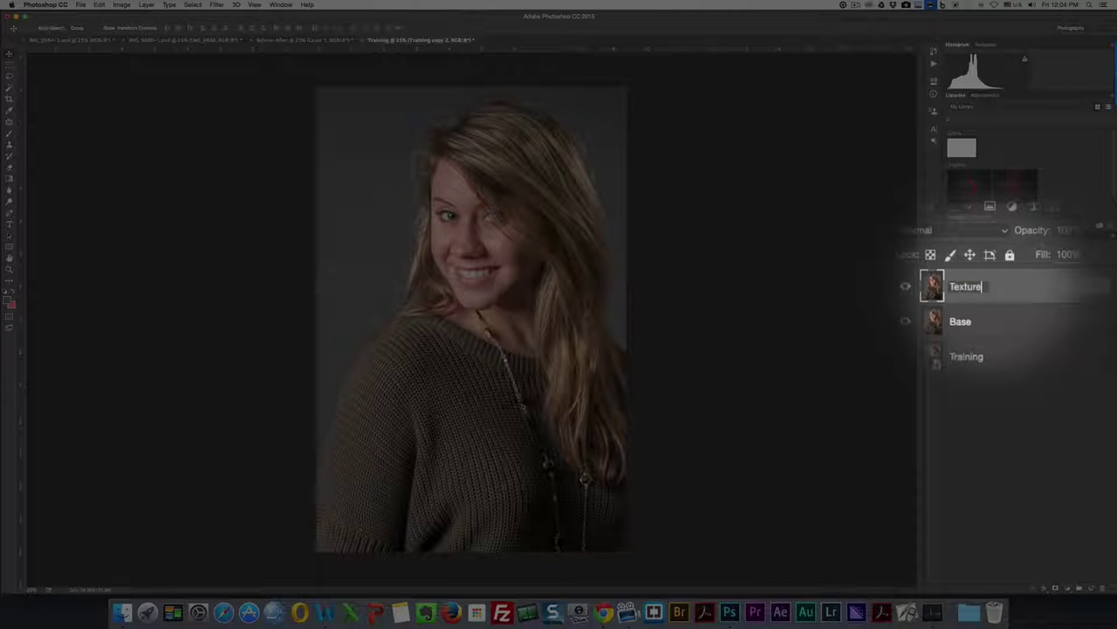
pyautogui.press('Return')
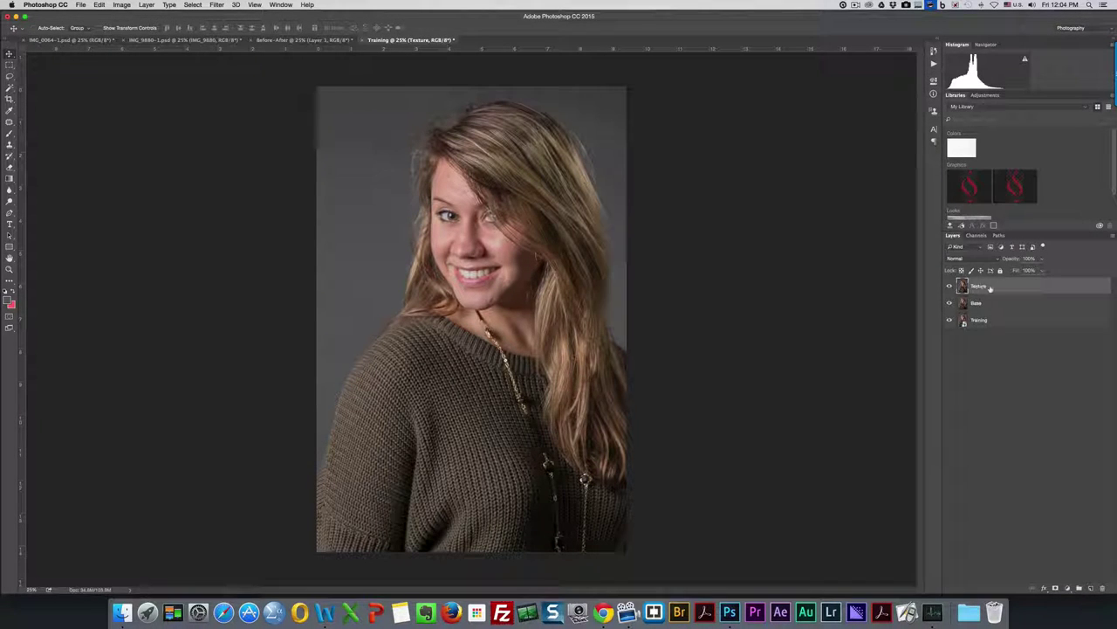
pyautogui.click(995, 307)
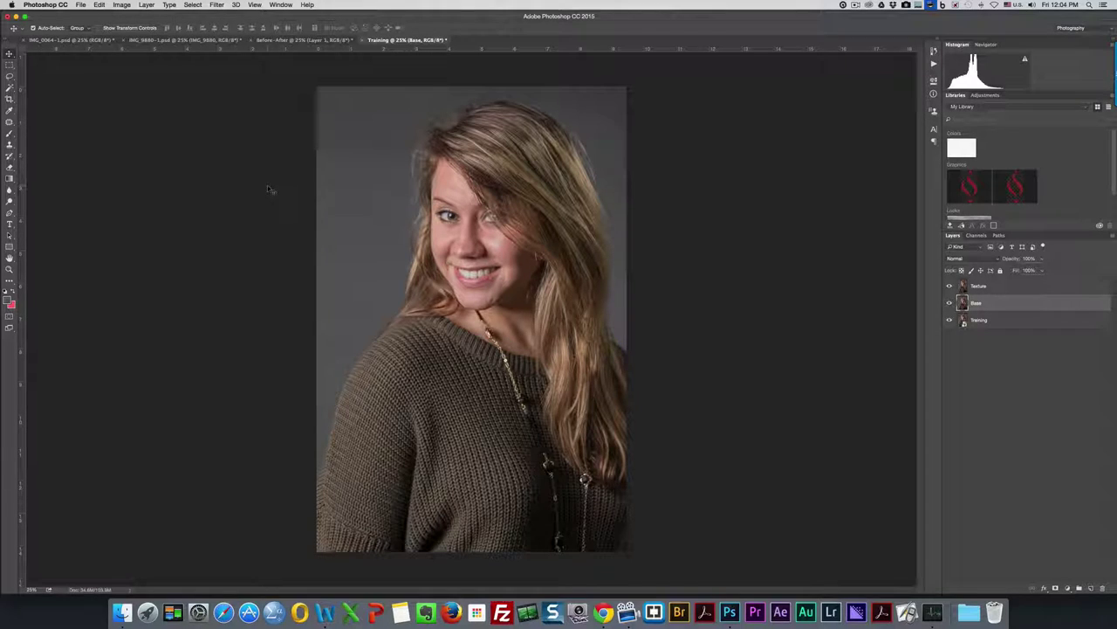
# - Zoom to 100% on the eyes and nose and hide the Texture layer
pyautogui.press('super+plus')
pyautogui.press('super+plus')
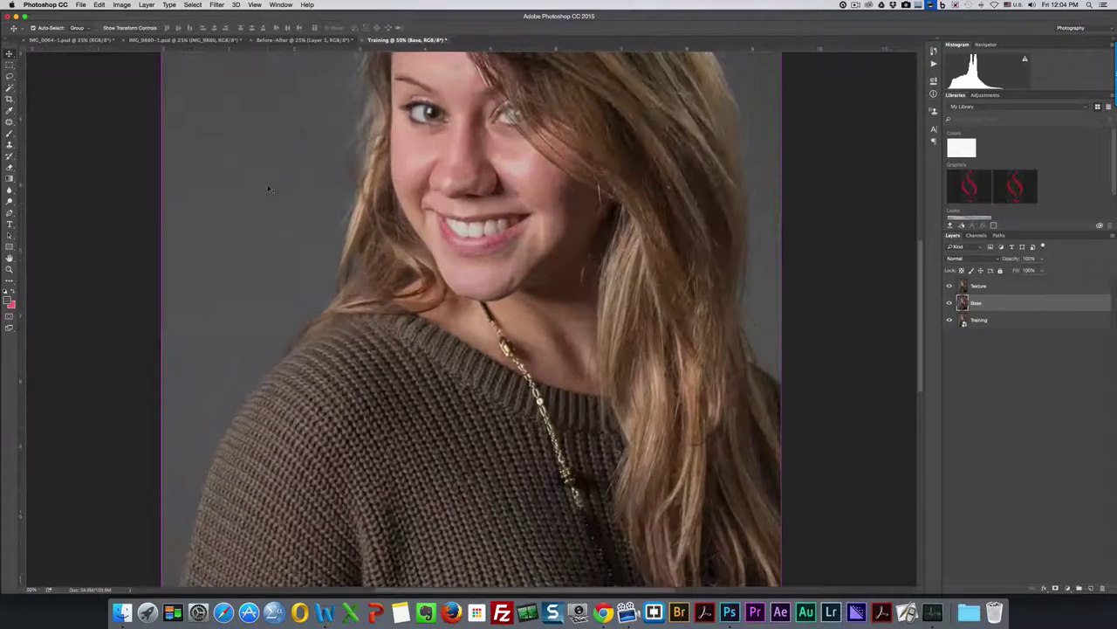
pyautogui.press('super+plus')
pyautogui.press('super+plus')
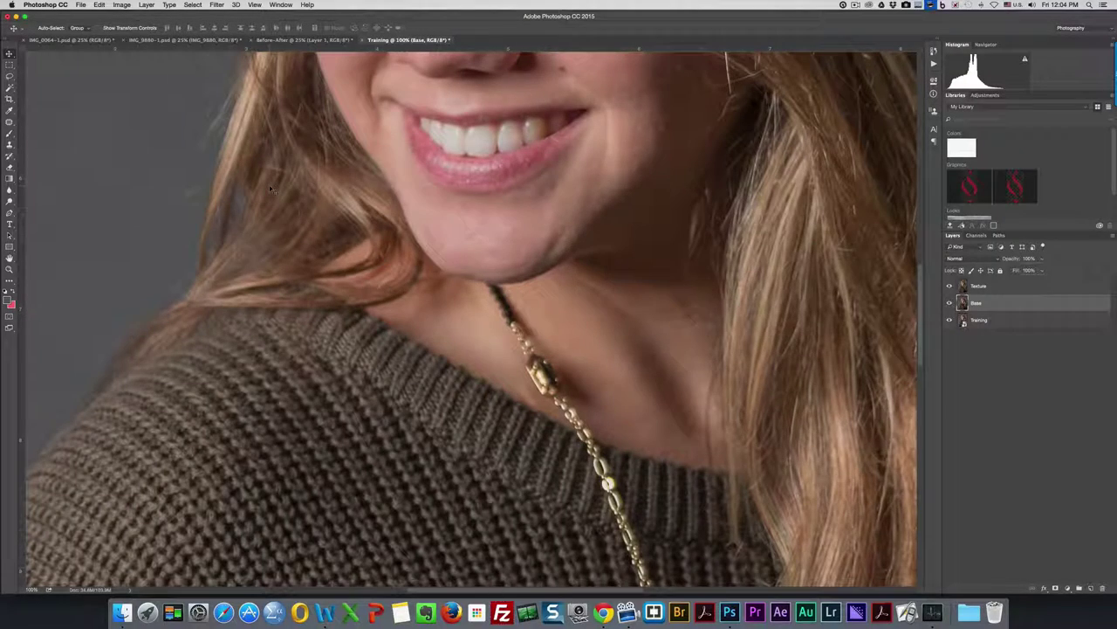
pyautogui.moveTo(583, 146); pyautogui.dragTo(609, 389)
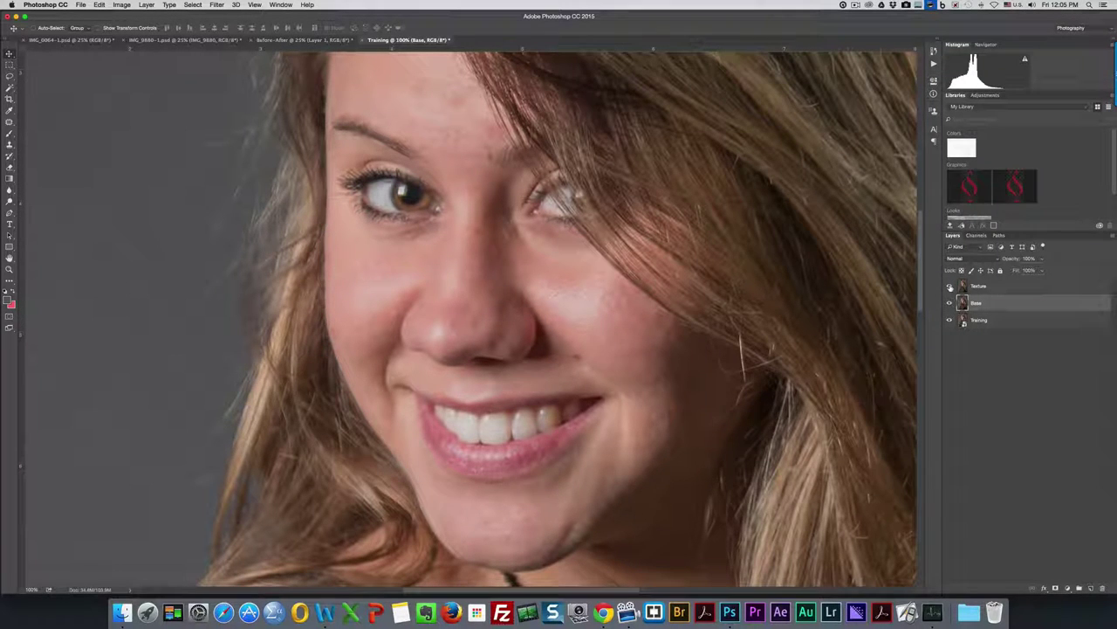
pyautogui.click(951, 288)
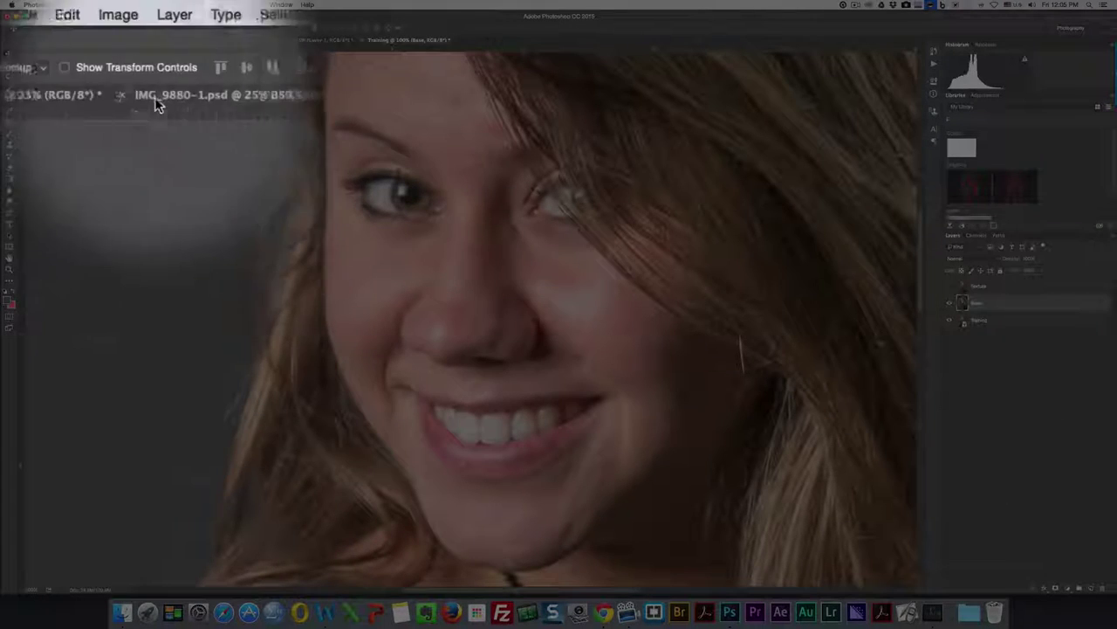
# - Apply a Gaussian Blur of about 4.8 pixels radius to the Base layer
pyautogui.click(212, 12)
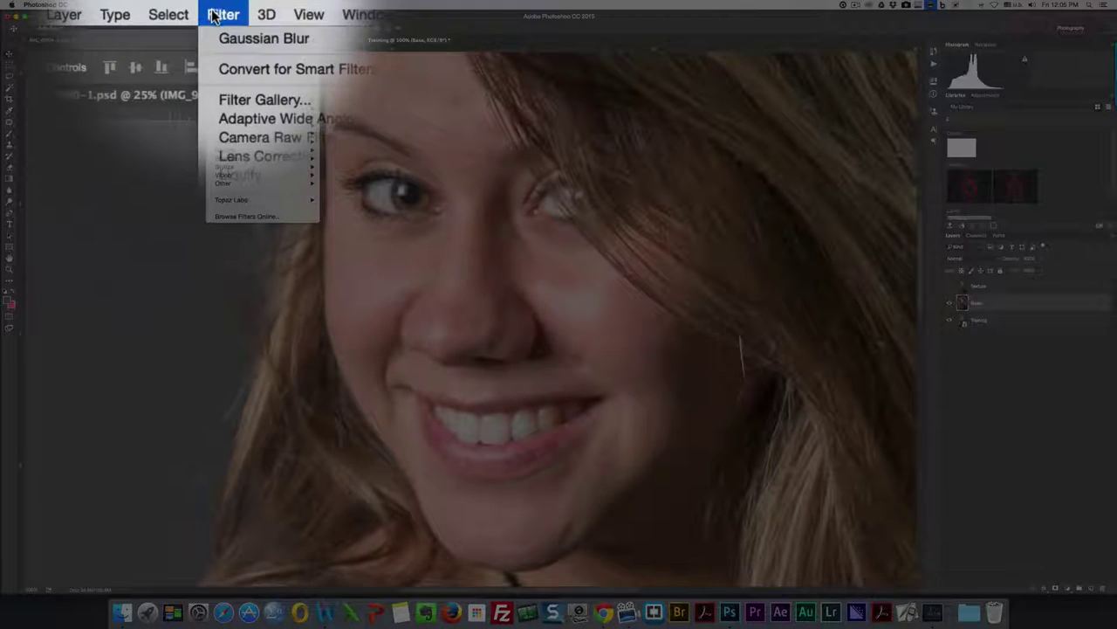
pyautogui.moveTo(272, 160)
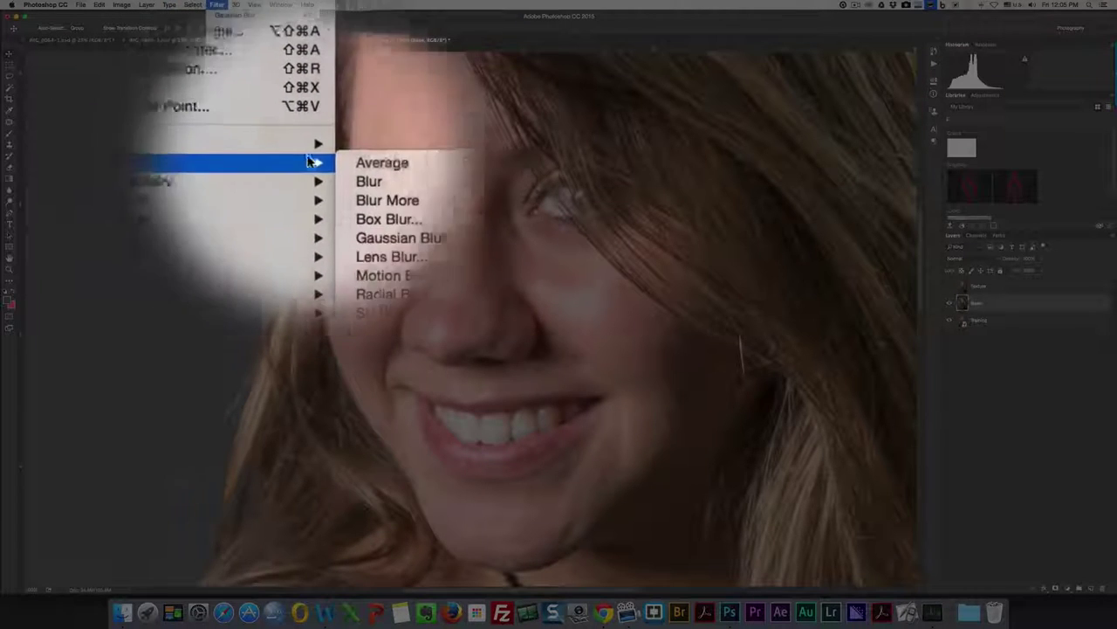
pyautogui.click(350, 153)
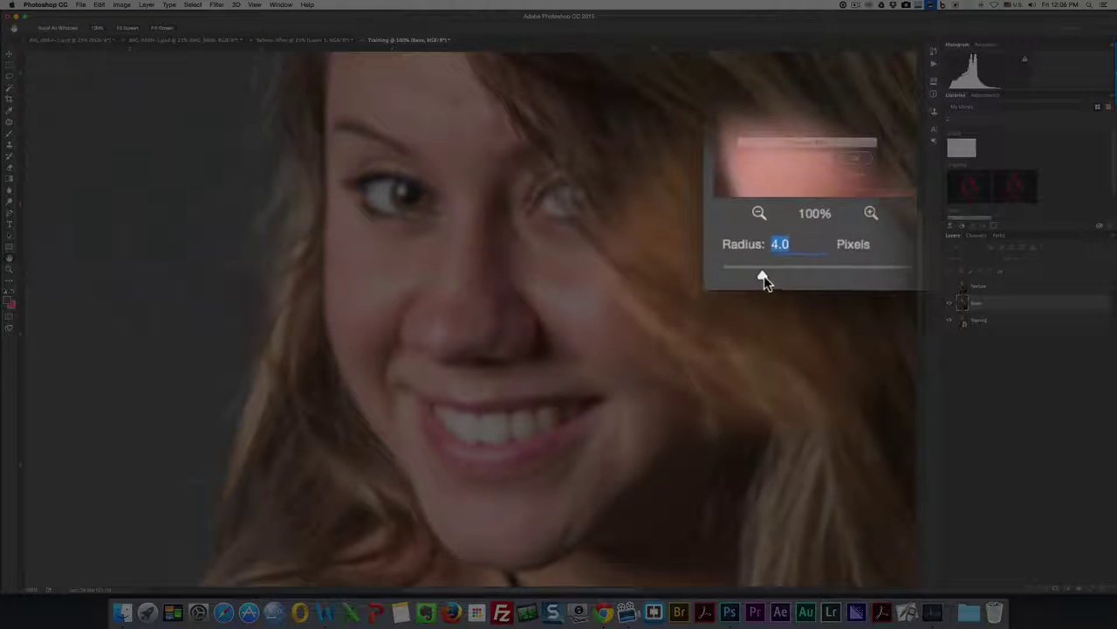
pyautogui.moveTo(763, 279); pyautogui.dragTo(744, 277)
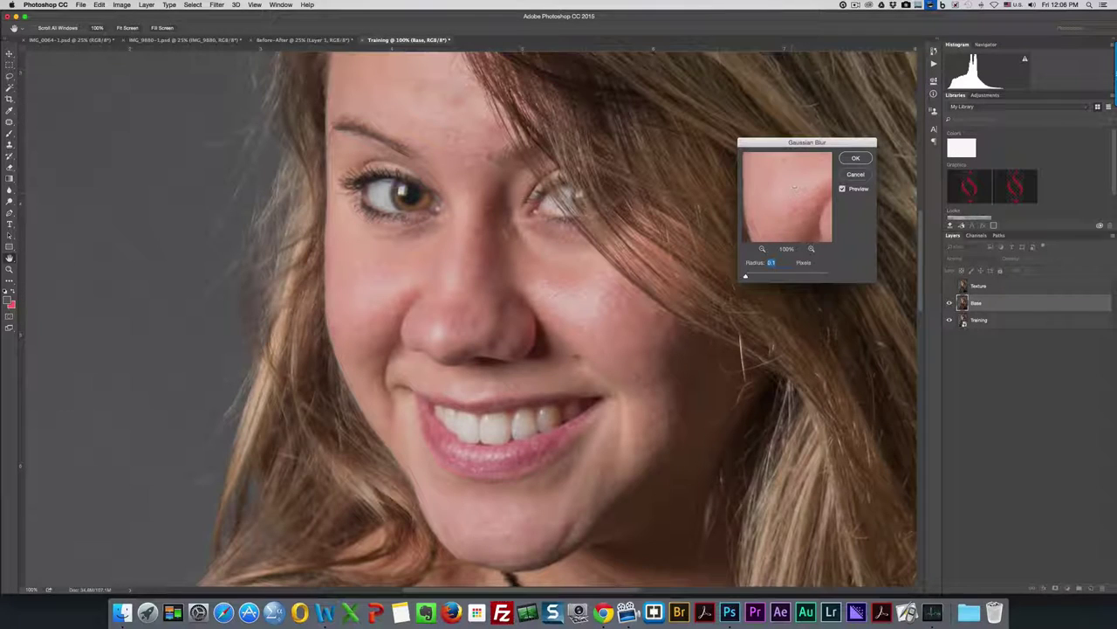
pyautogui.moveTo(795, 186); pyautogui.dragTo(800, 208)
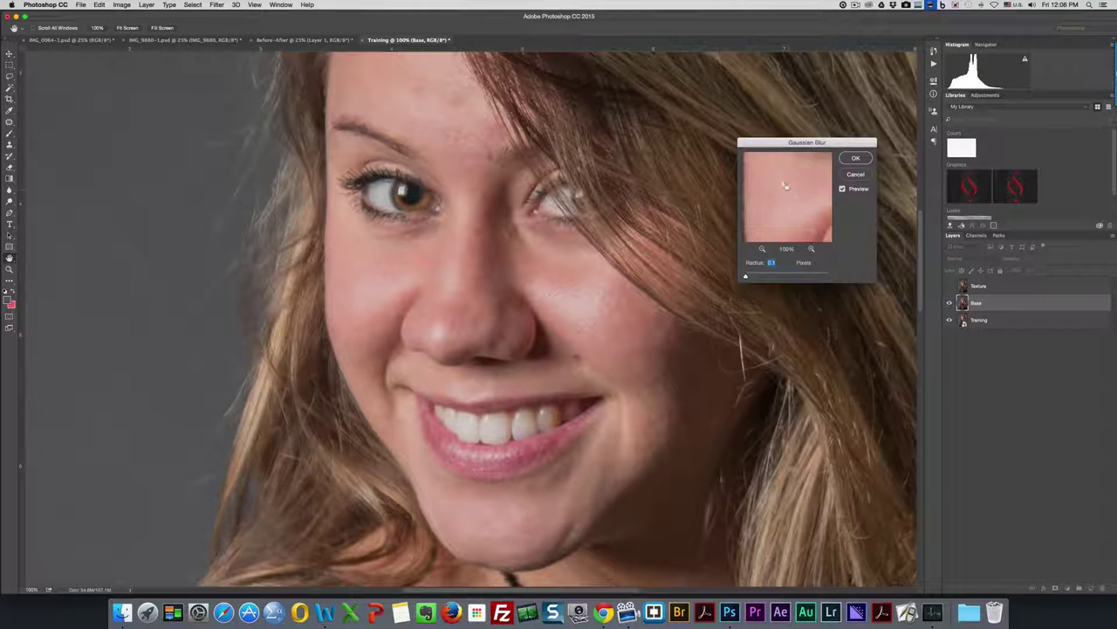
pyautogui.moveTo(810, 207)
pyautogui.mouseDown()
pyautogui.moveTo(815, 177)
pyautogui.moveTo(790, 205)
pyautogui.mouseUp()
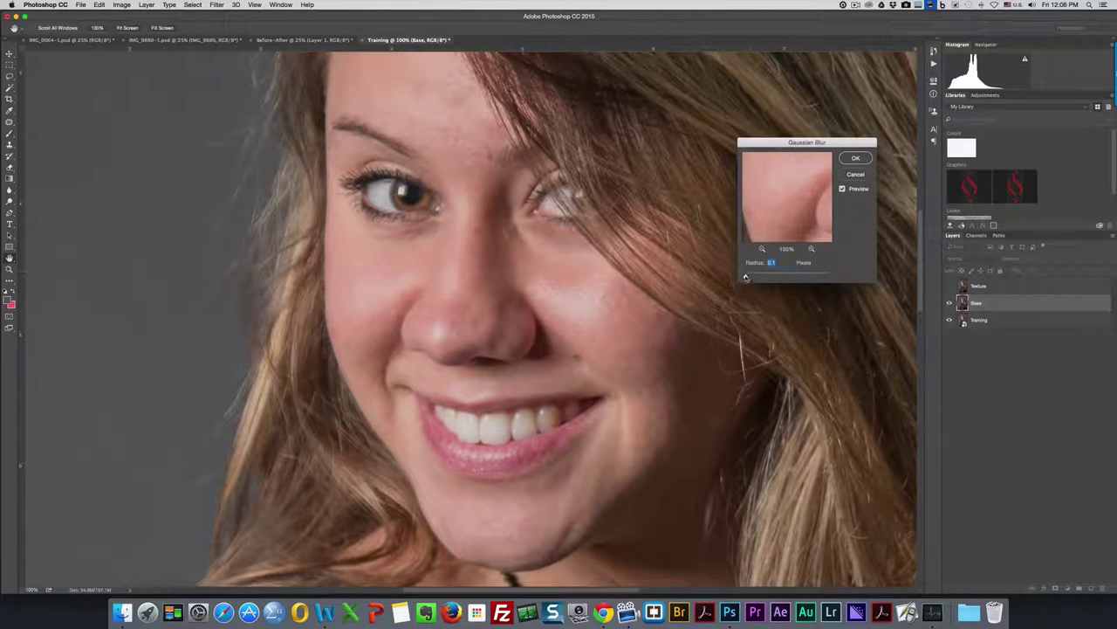
pyautogui.moveTo(745, 278); pyautogui.dragTo(765, 277)
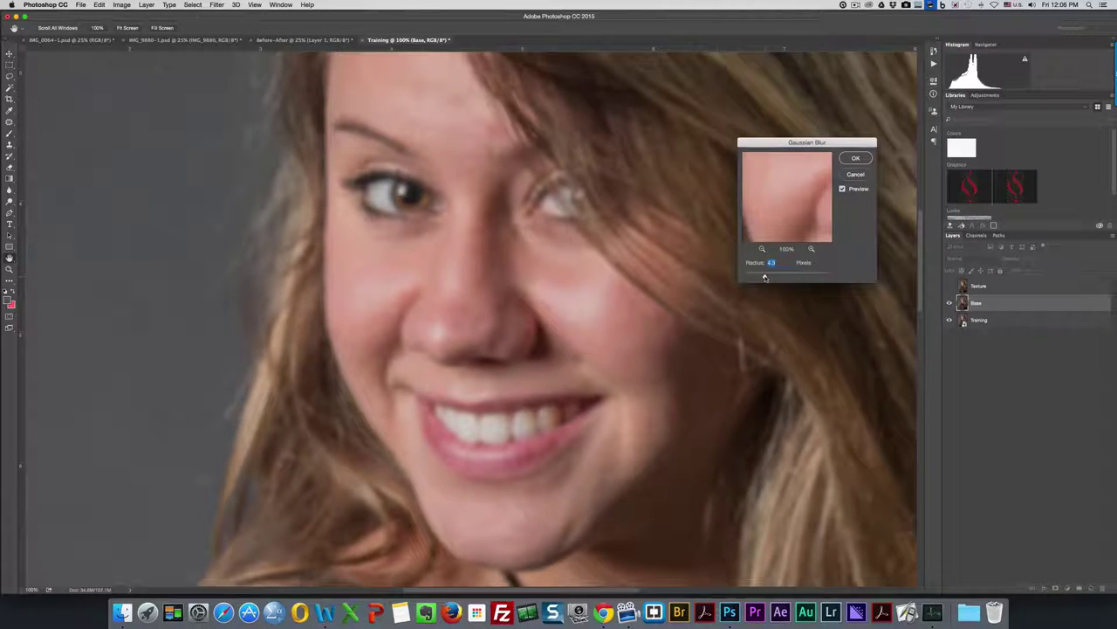
pyautogui.moveTo(764, 278); pyautogui.dragTo(768, 278)
pyautogui.click(856, 158)
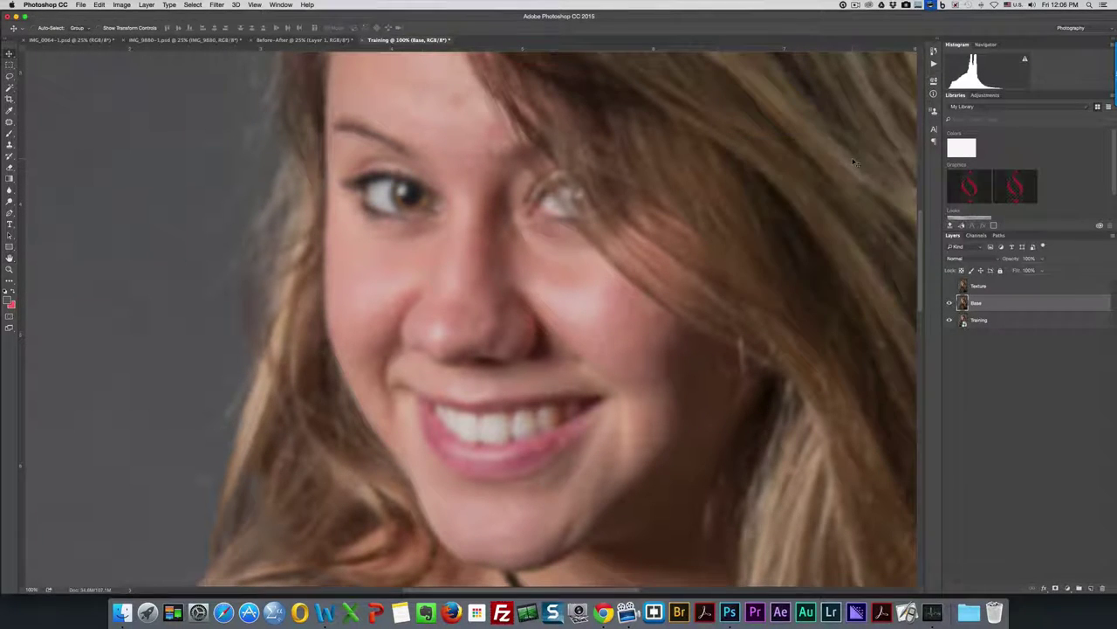
# - Select the Texture layer and turn its visibility back on over the blurred Base
pyautogui.click(998, 287)
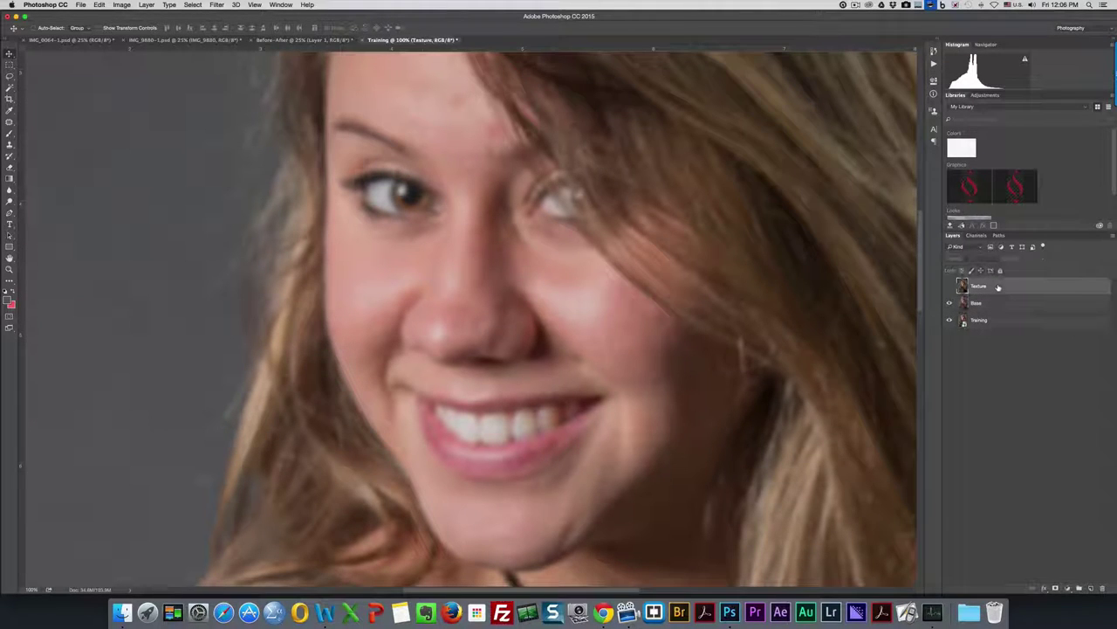
pyautogui.click(949, 287)
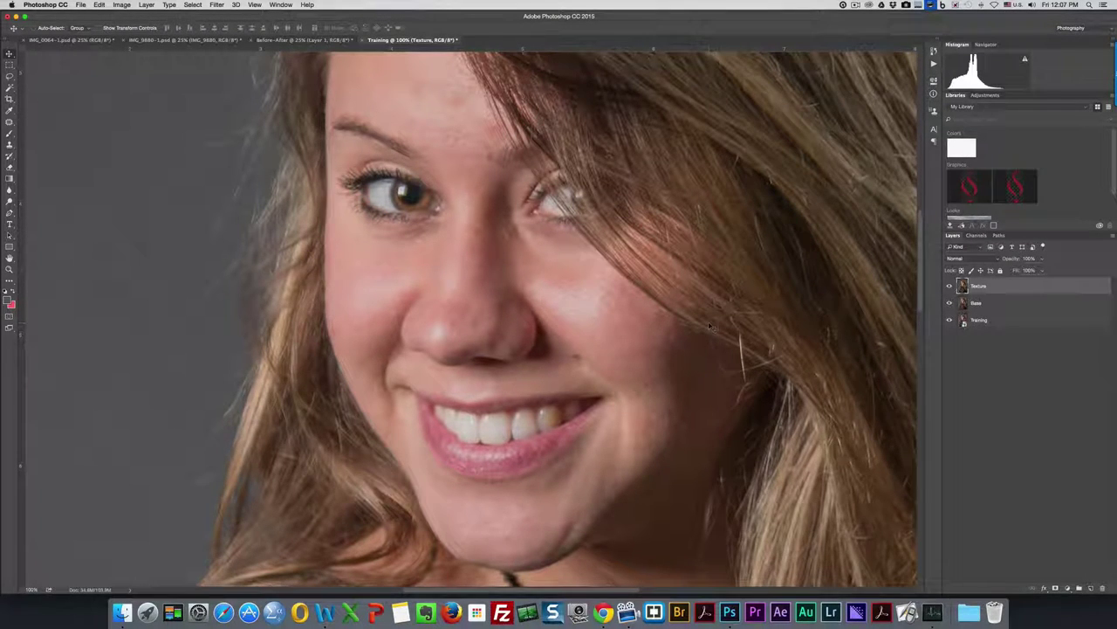
pyautogui.scroll(2, 710, 327)
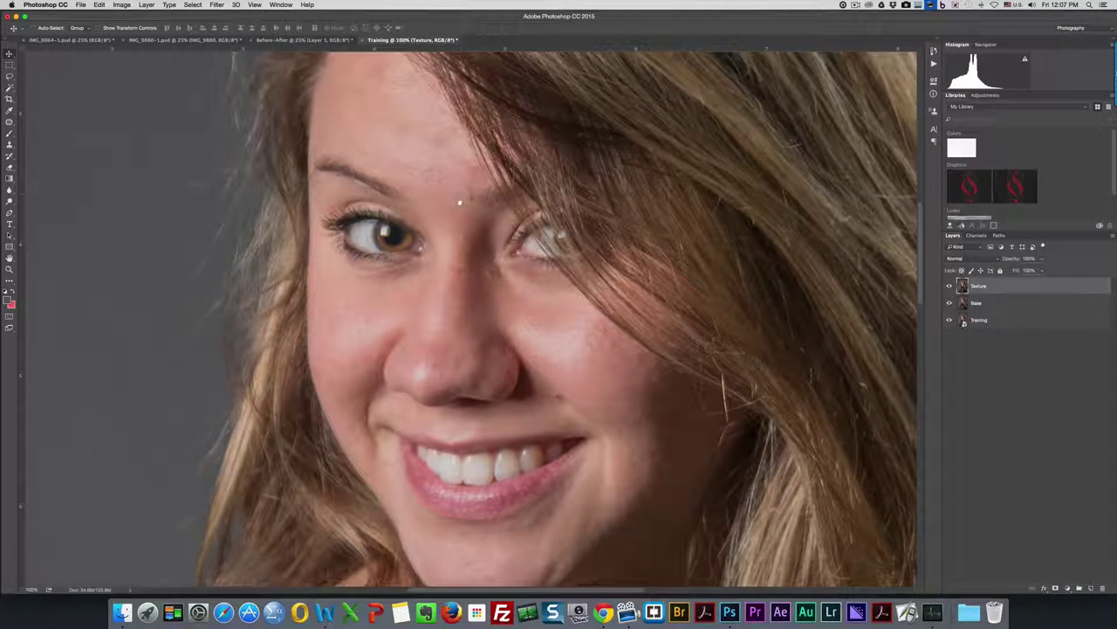
pyautogui.moveTo(459, 204); pyautogui.dragTo(515, 241)
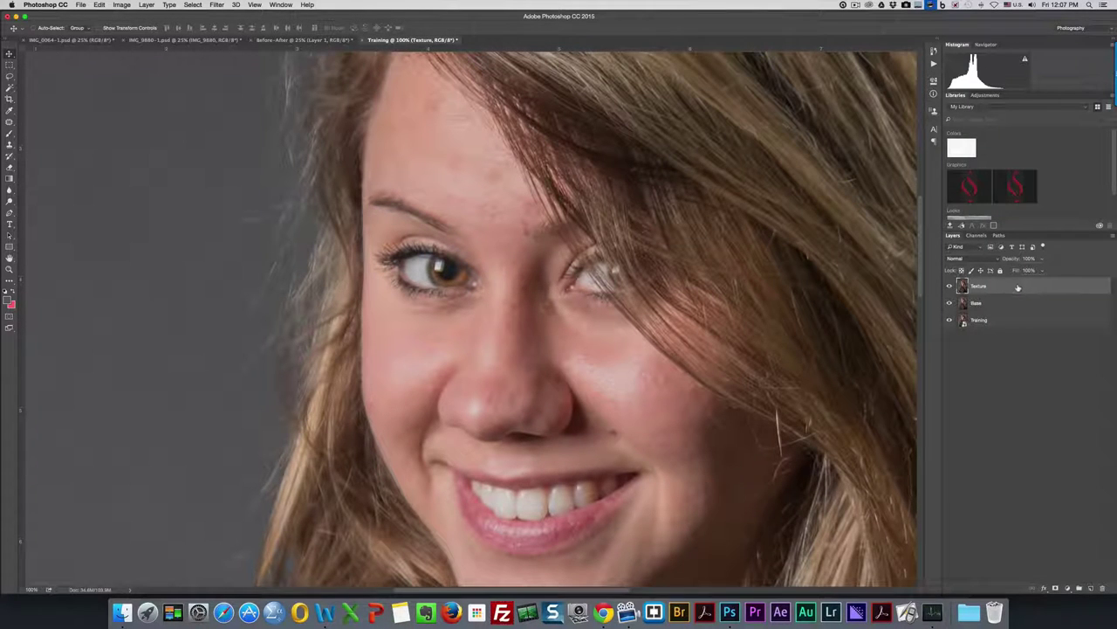
# - Set Apply Image to source layer Base with Subtract blending, scale 2, offset 128
pyautogui.click(121, 6)
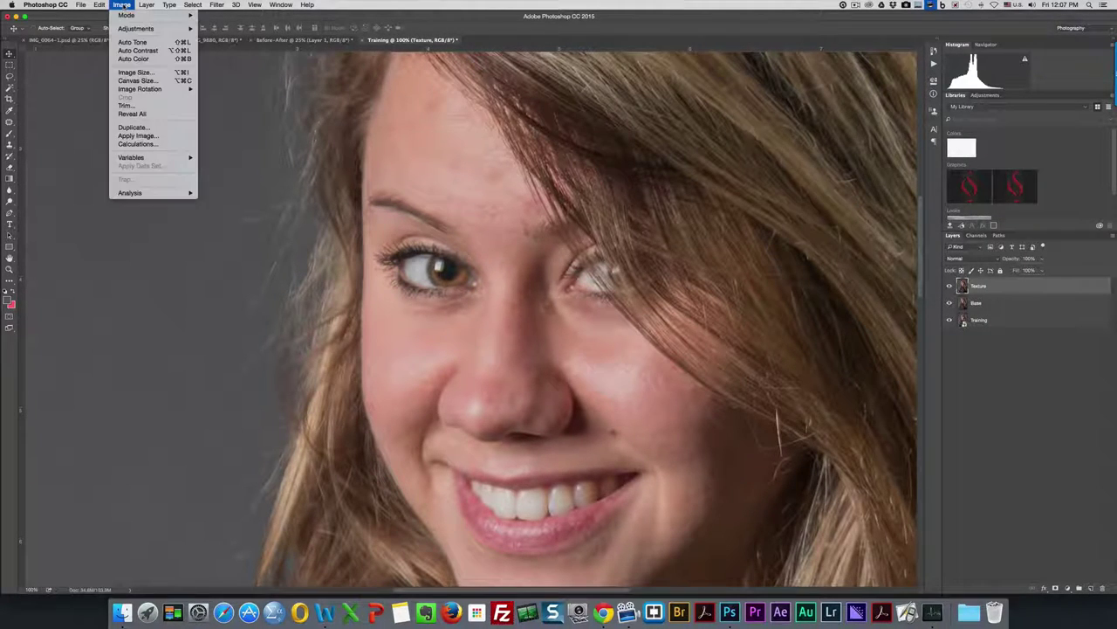
pyautogui.click(139, 136)
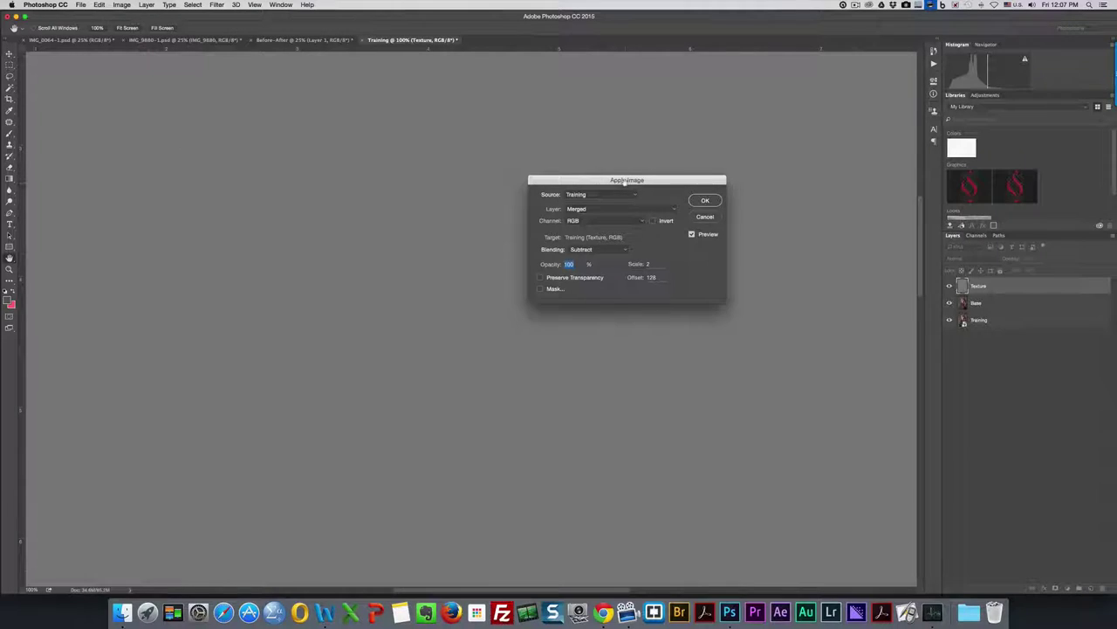
pyautogui.moveTo(625, 181); pyautogui.dragTo(610, 150)
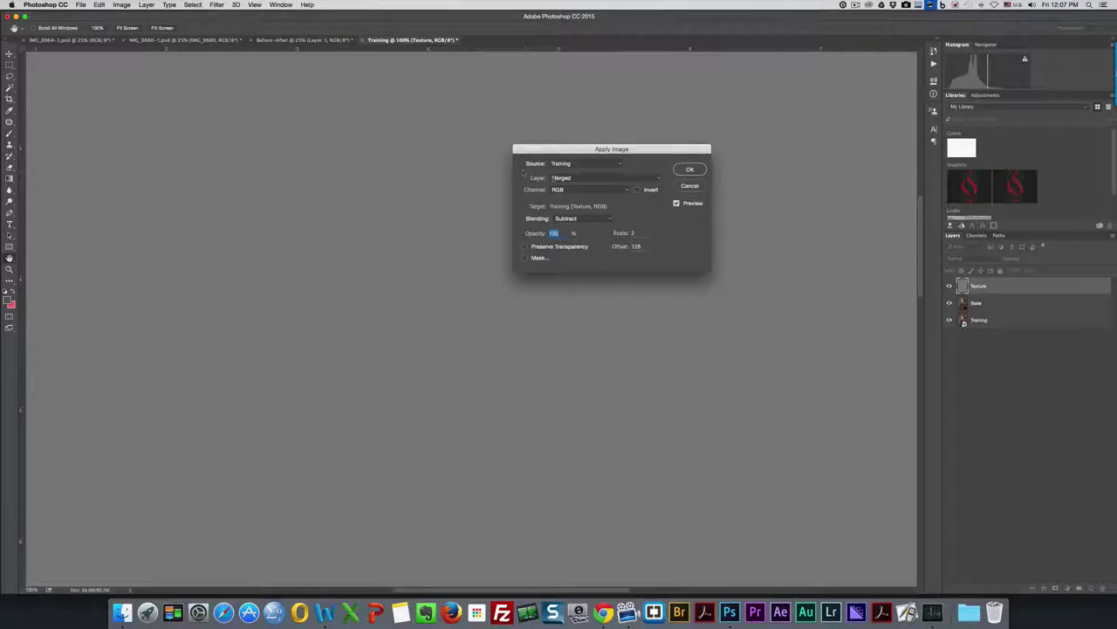
pyautogui.click(592, 178)
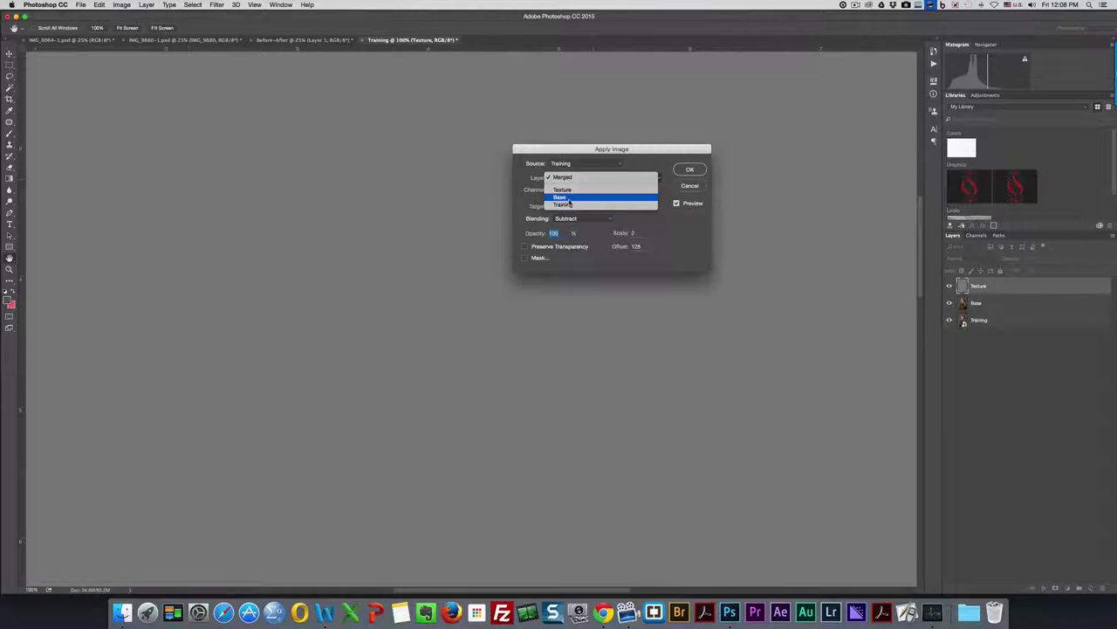
pyautogui.click(567, 199)
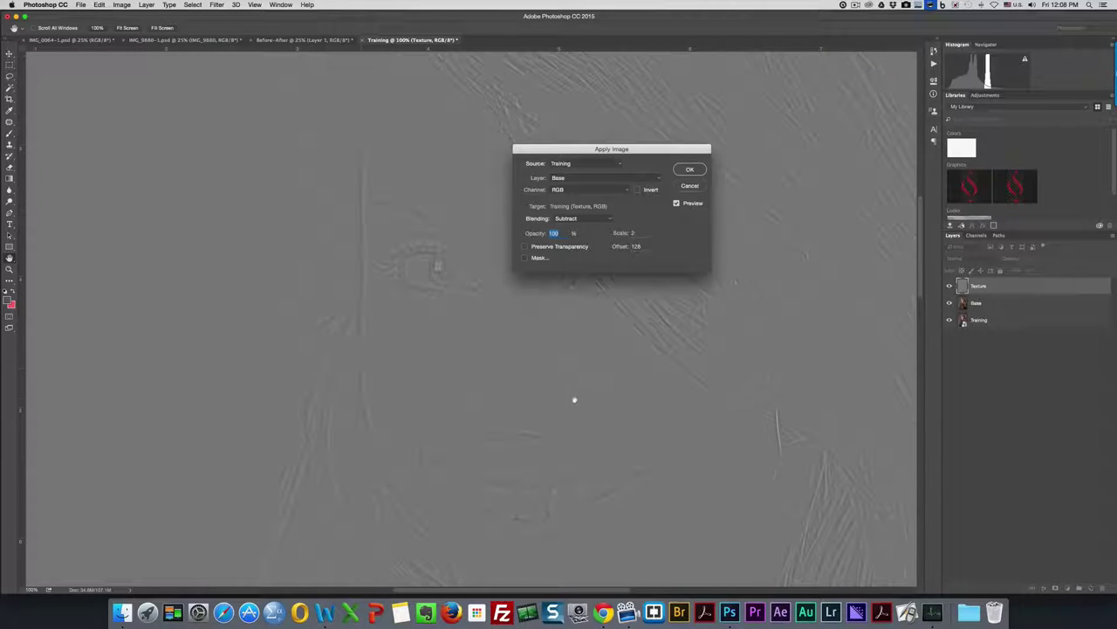
pyautogui.click(610, 221)
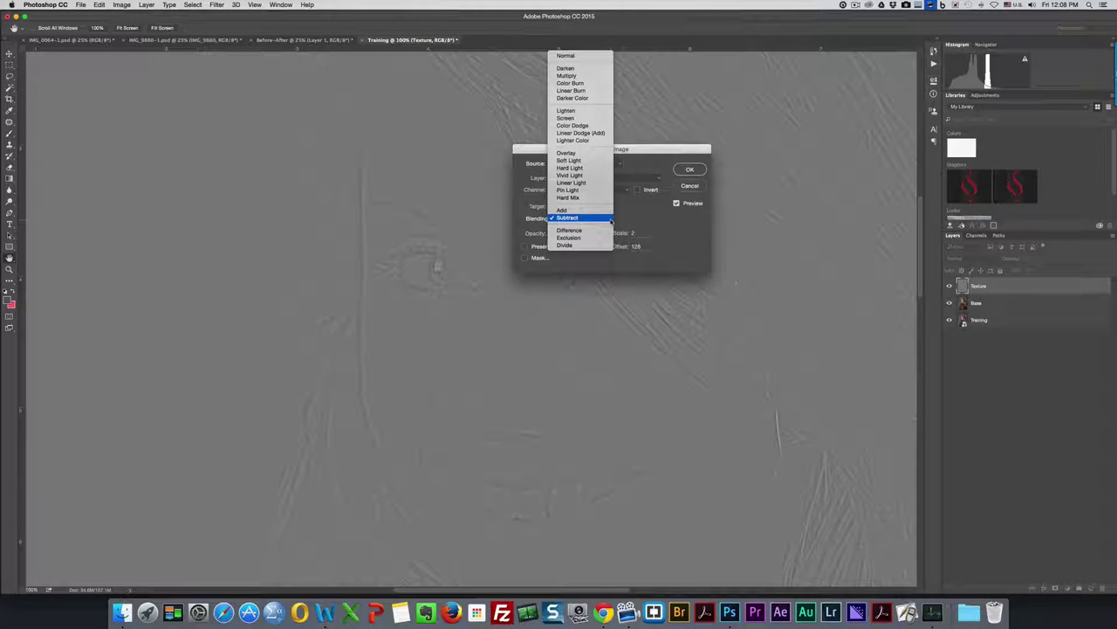
pyautogui.click(602, 56)
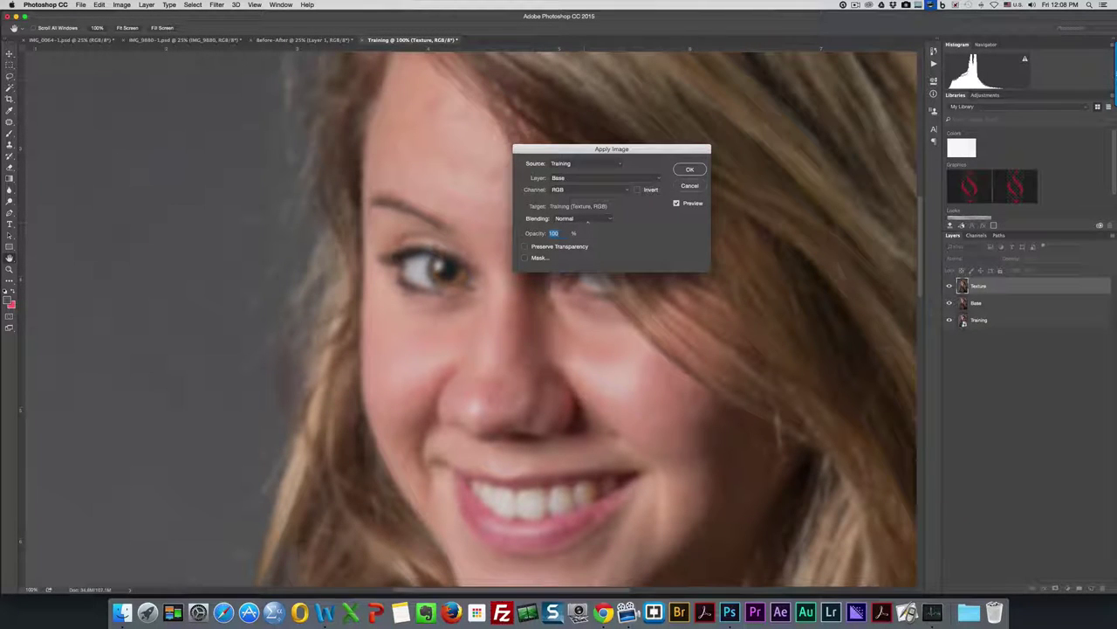
pyautogui.click(611, 221)
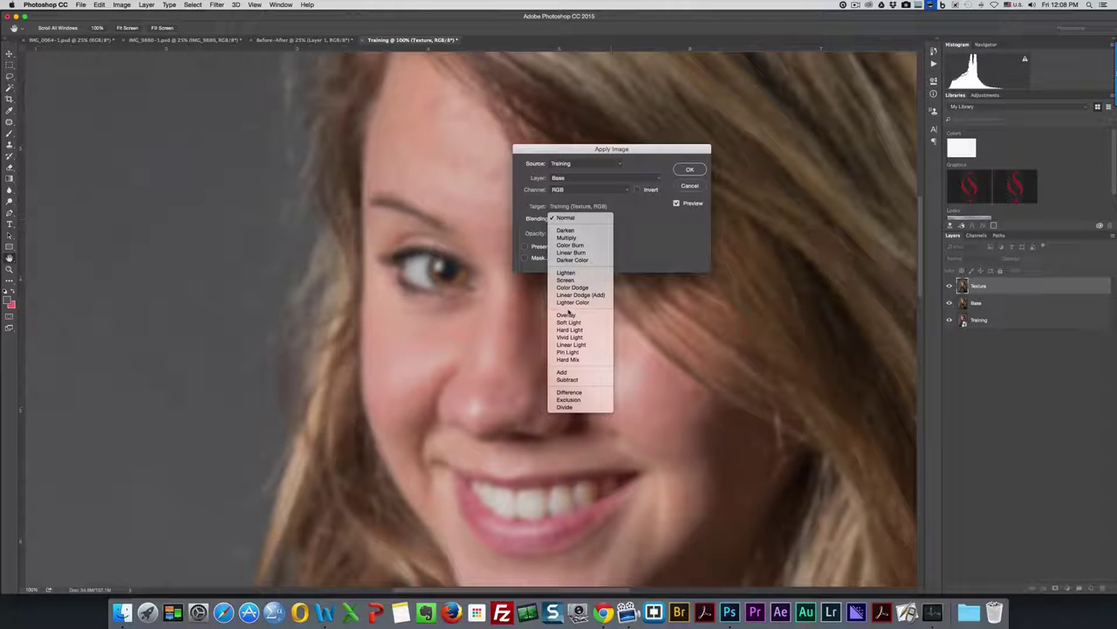
pyautogui.click(568, 380)
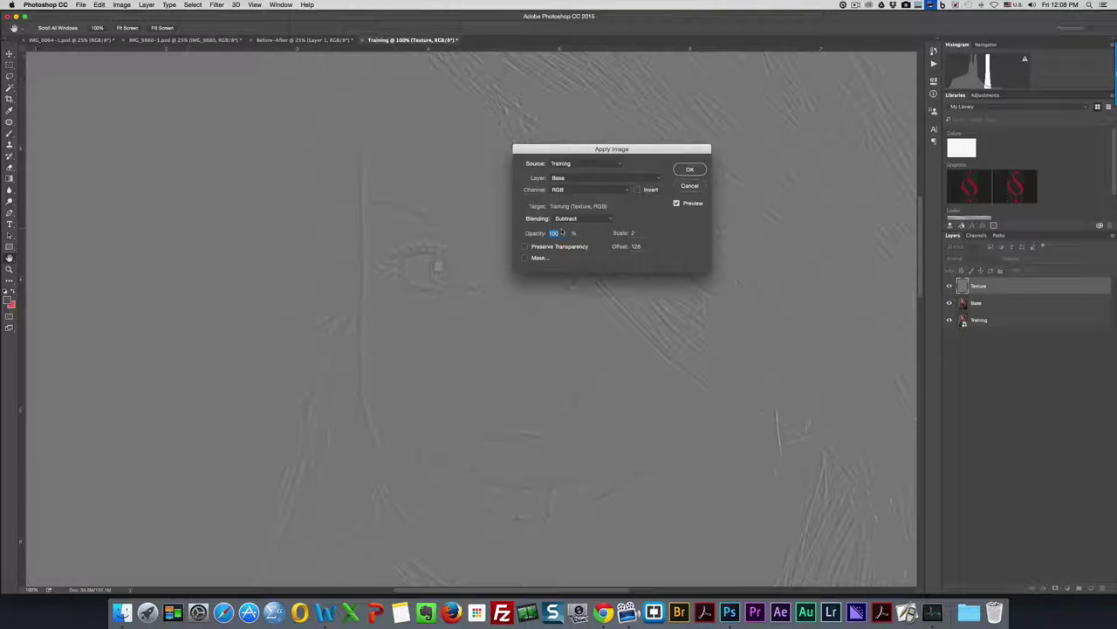
# - Commit the Apply Image subtraction and set the Texture layer's blend mode to Linear Light
pyautogui.click(690, 169)
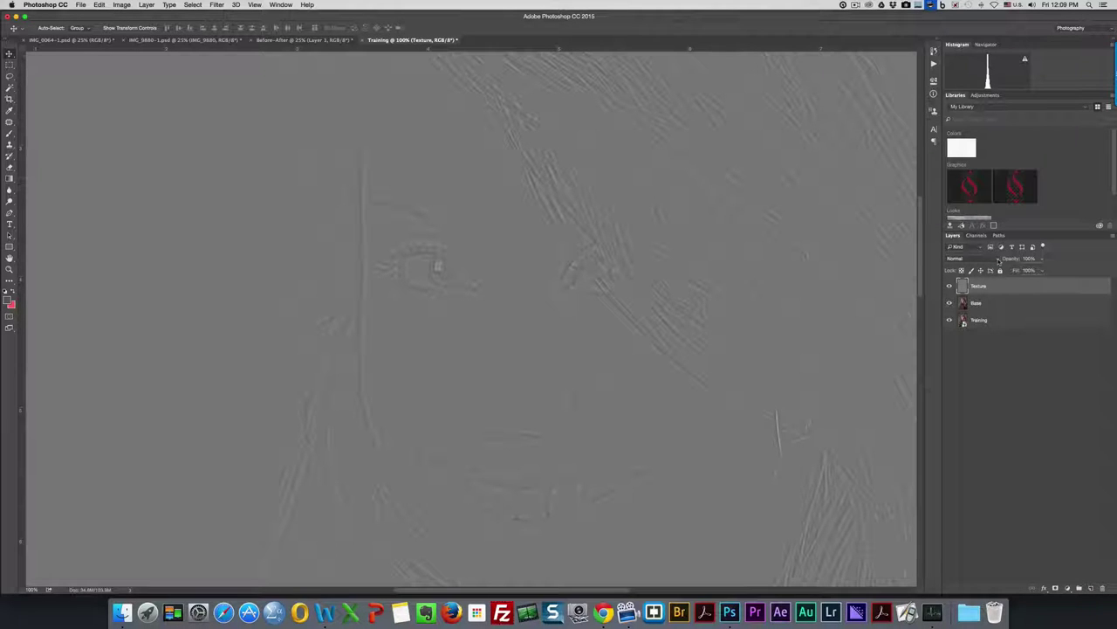
pyautogui.click(999, 260)
pyautogui.click(999, 259)
pyautogui.click(999, 259)
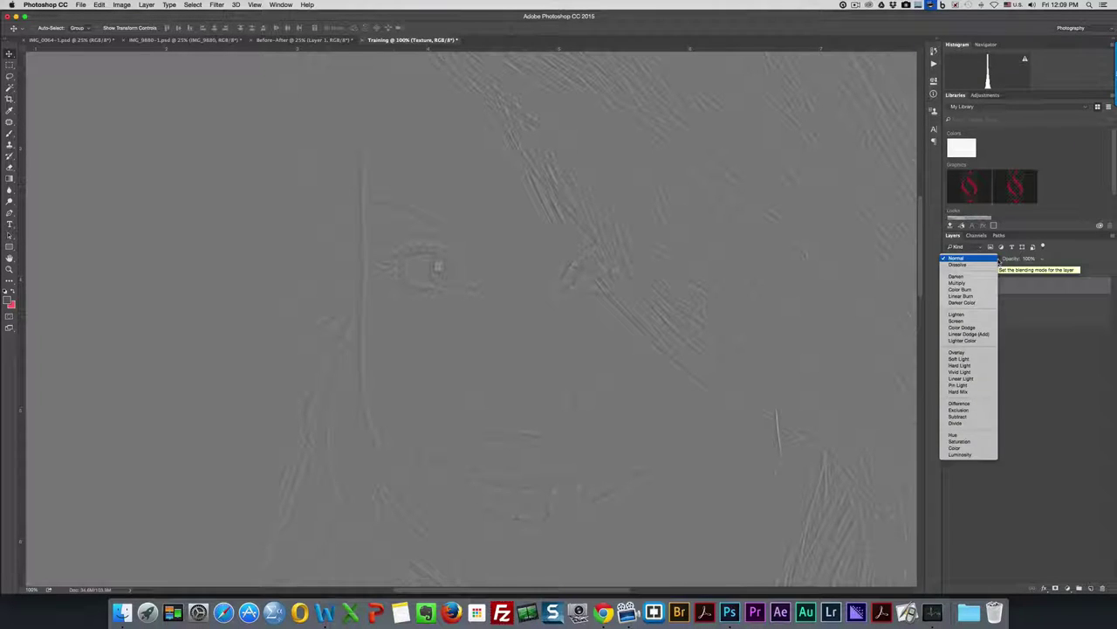
pyautogui.click(975, 379)
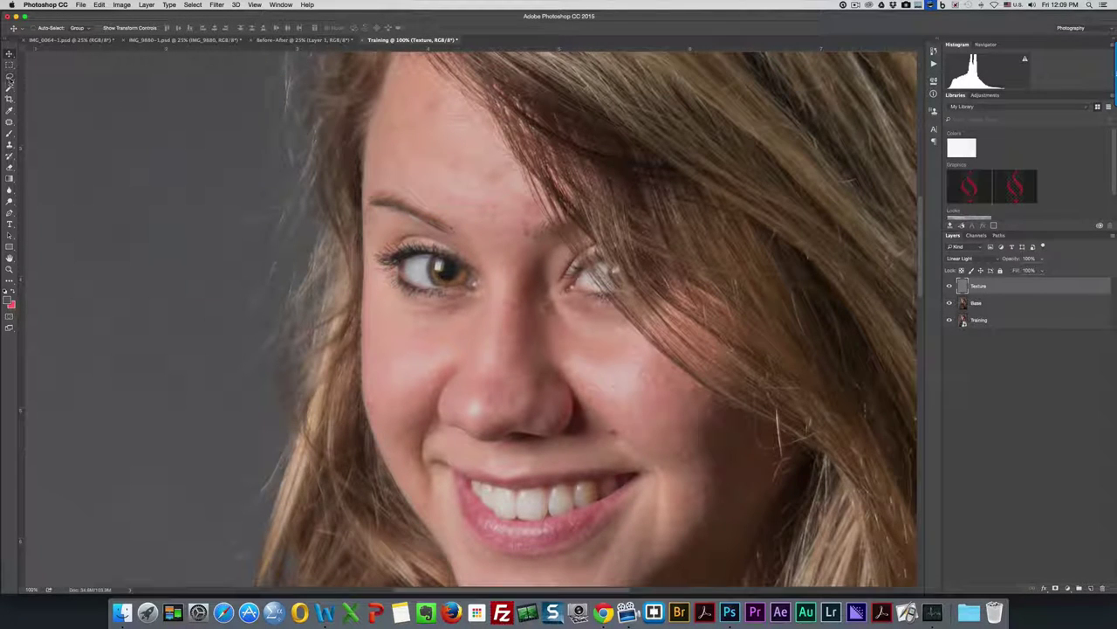
pyautogui.click(10, 77)
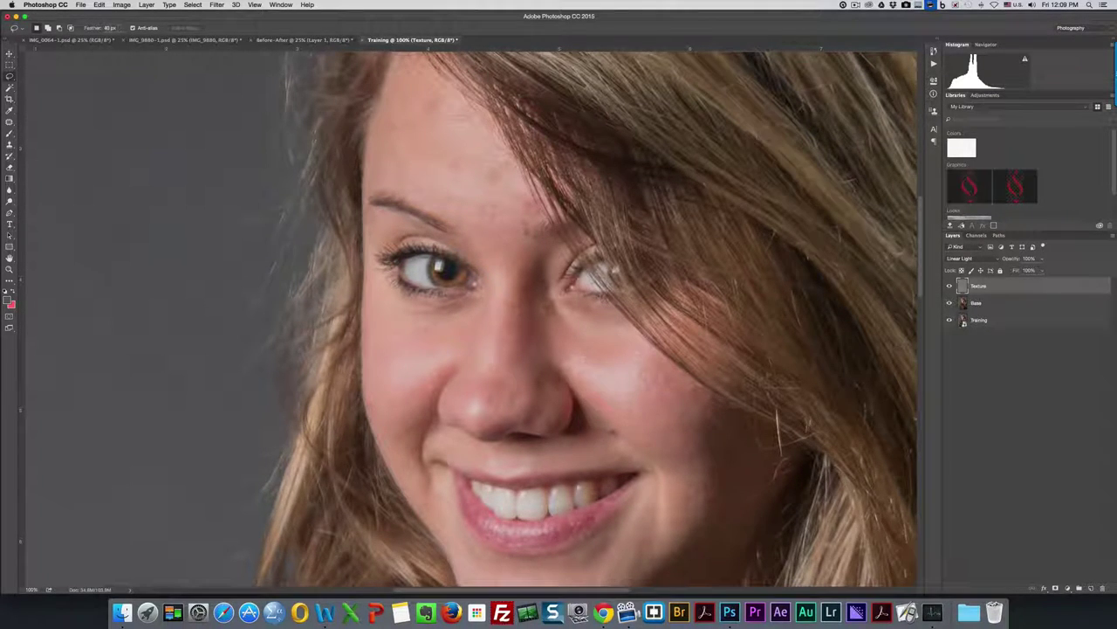
# - Raise the Lasso feather and select a patch of the left forehead on the Base layer
pyautogui.press('Return')
pyautogui.moveTo(92, 28); pyautogui.dragTo(105, 29)
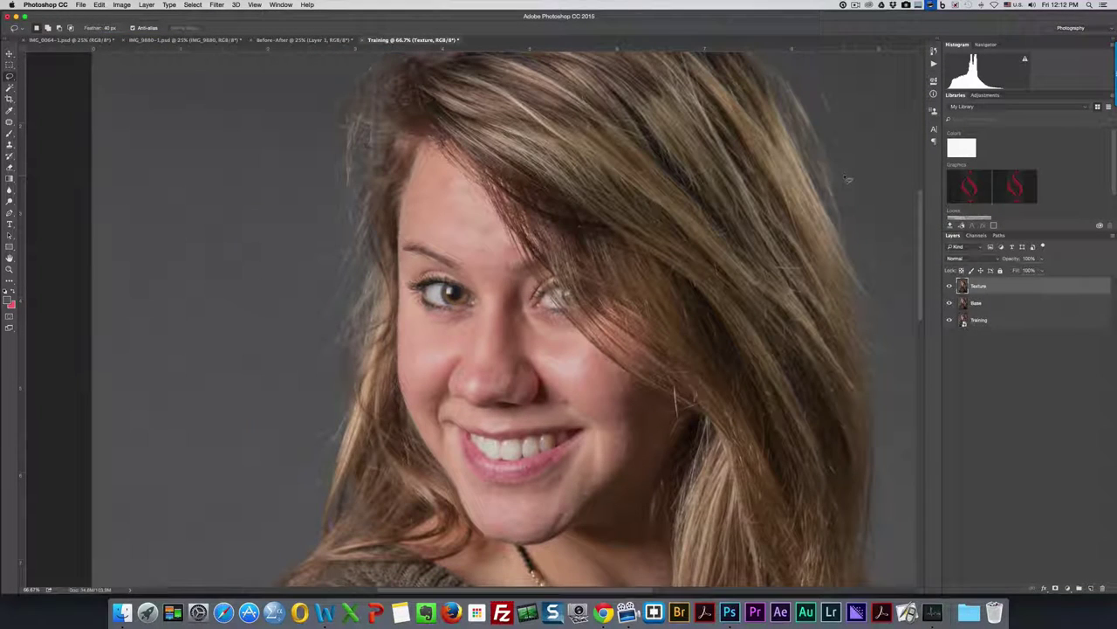
pyautogui.click(995, 302)
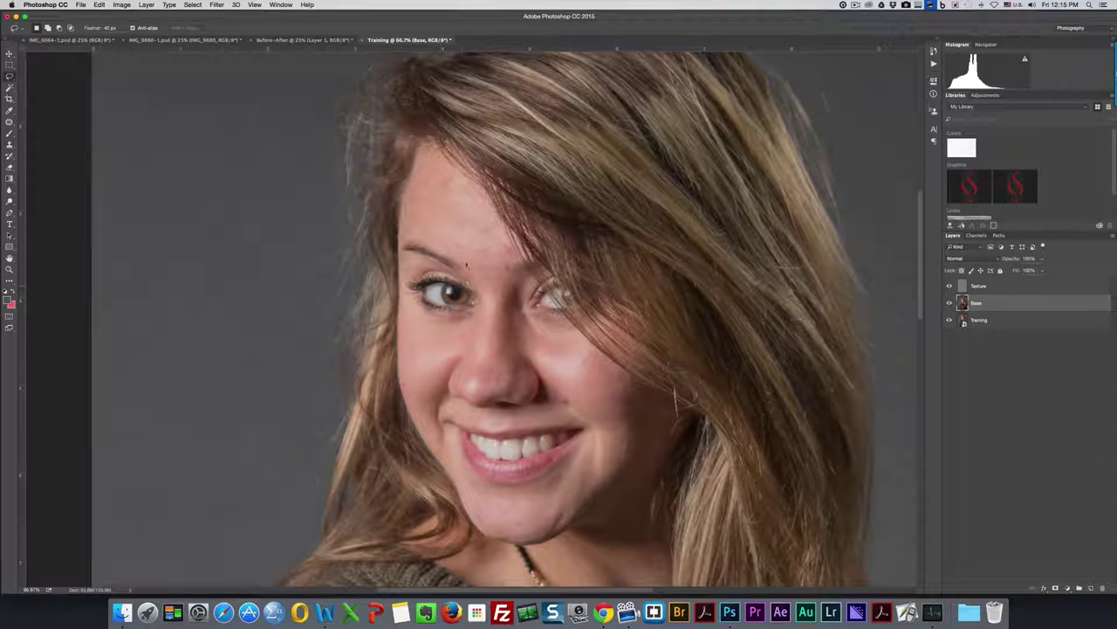
pyautogui.moveTo(451, 179)
pyautogui.mouseDown()
pyautogui.moveTo(420, 172)
pyautogui.moveTo(407, 231)
pyautogui.moveTo(494, 284)
pyautogui.moveTo(508, 254)
pyautogui.moveTo(503, 230)
pyautogui.moveTo(478, 189)
pyautogui.moveTo(437, 169)
pyautogui.mouseUp()
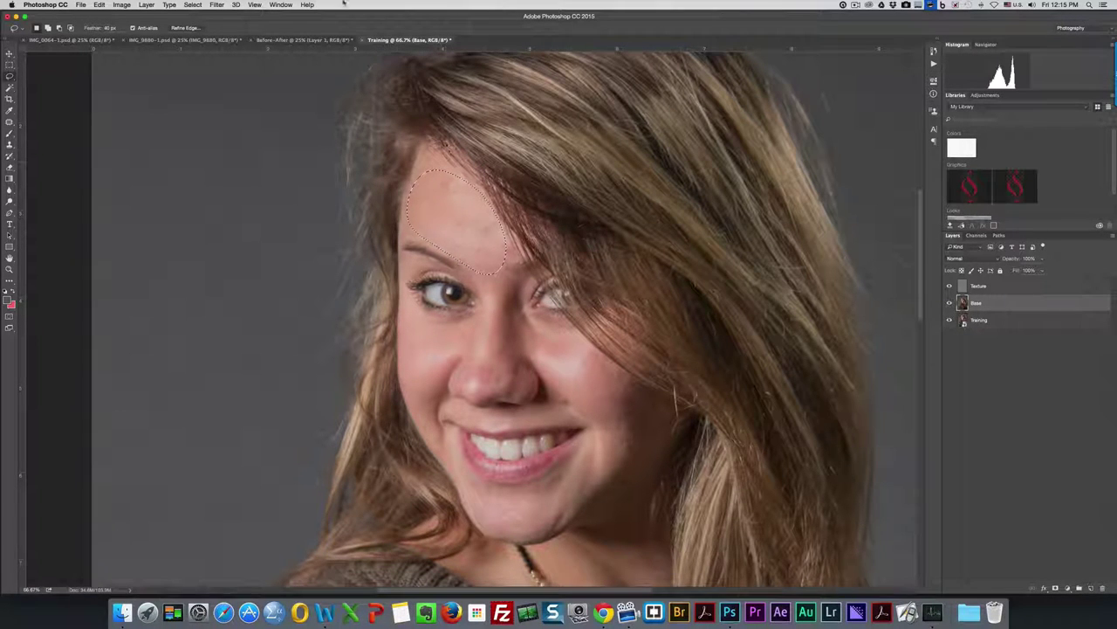
# - Apply a 33.1-pixel Gaussian Blur to the forehead selection on the Base layer
pyautogui.click(217, 5)
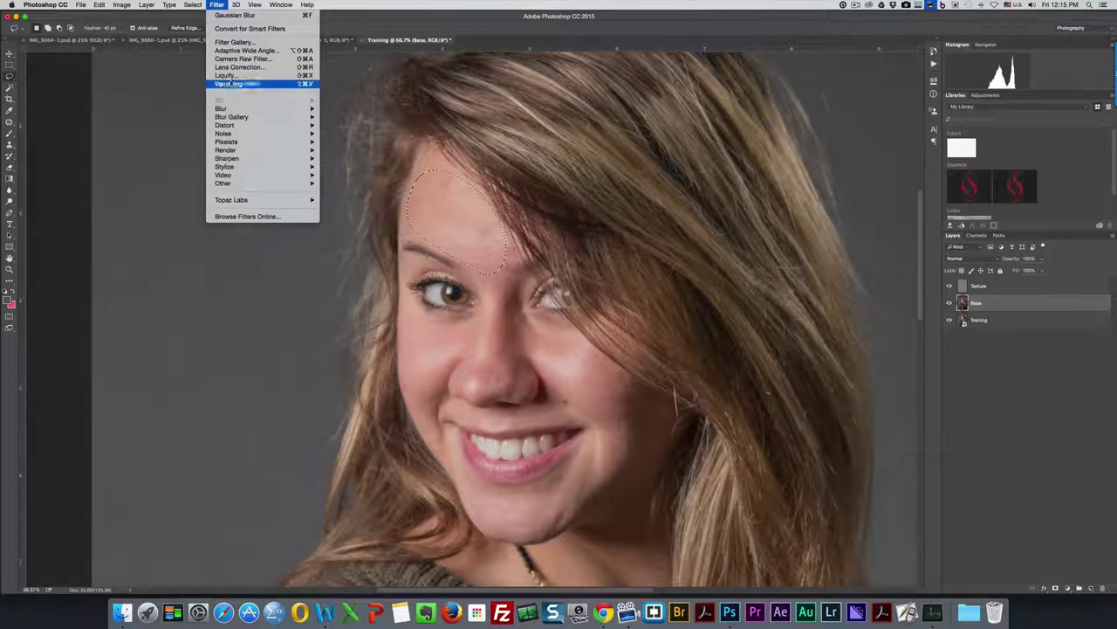
pyautogui.moveTo(249, 110)
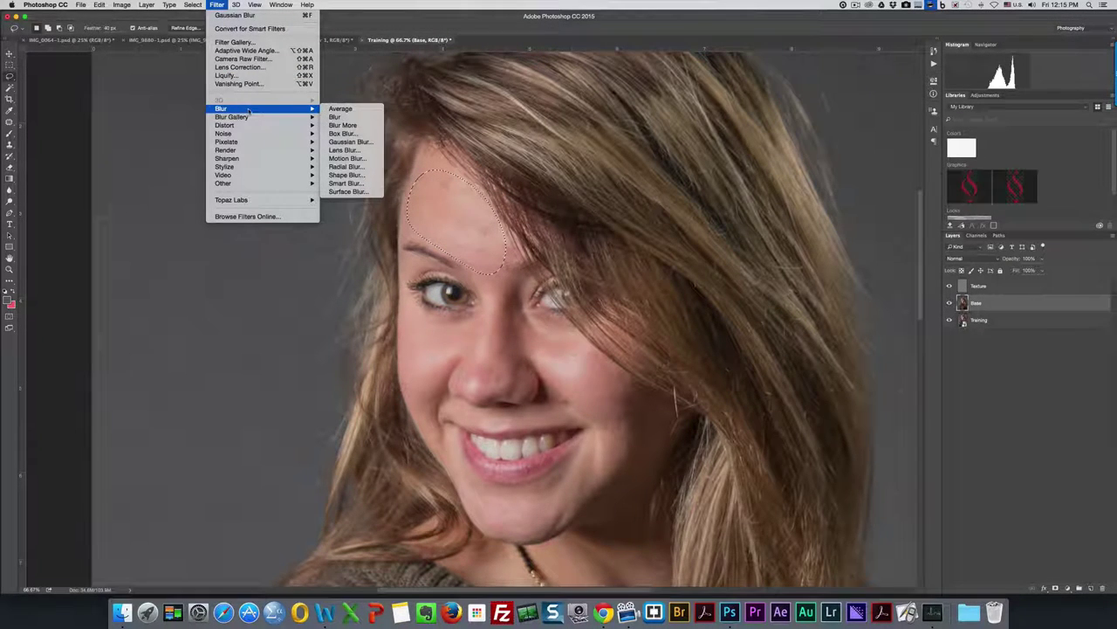
pyautogui.click(350, 141)
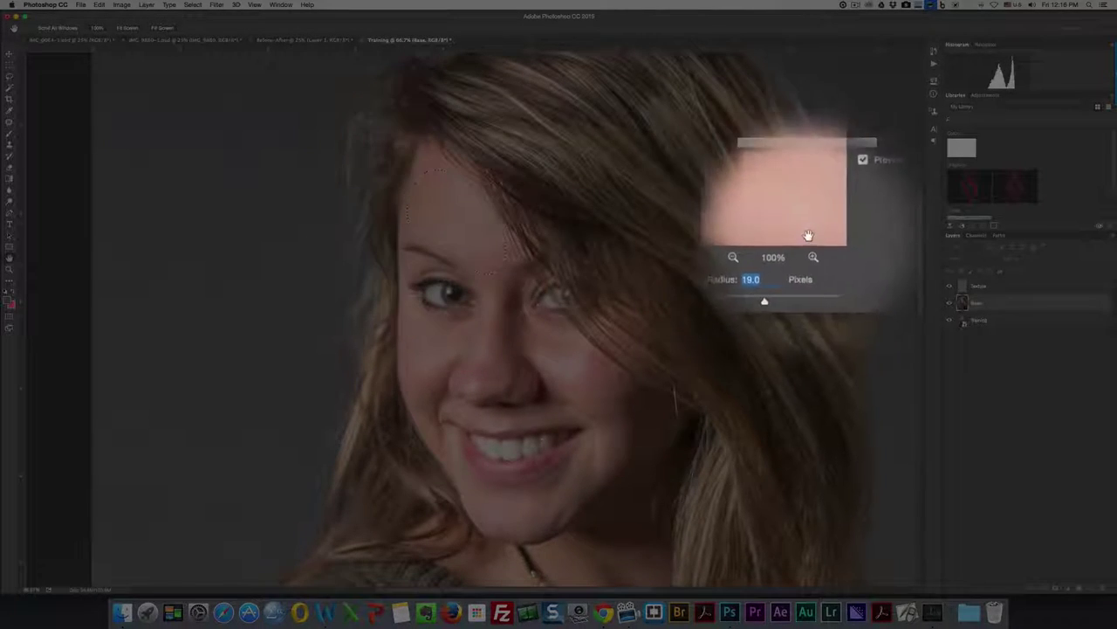
pyautogui.moveTo(782, 278); pyautogui.dragTo(783, 277)
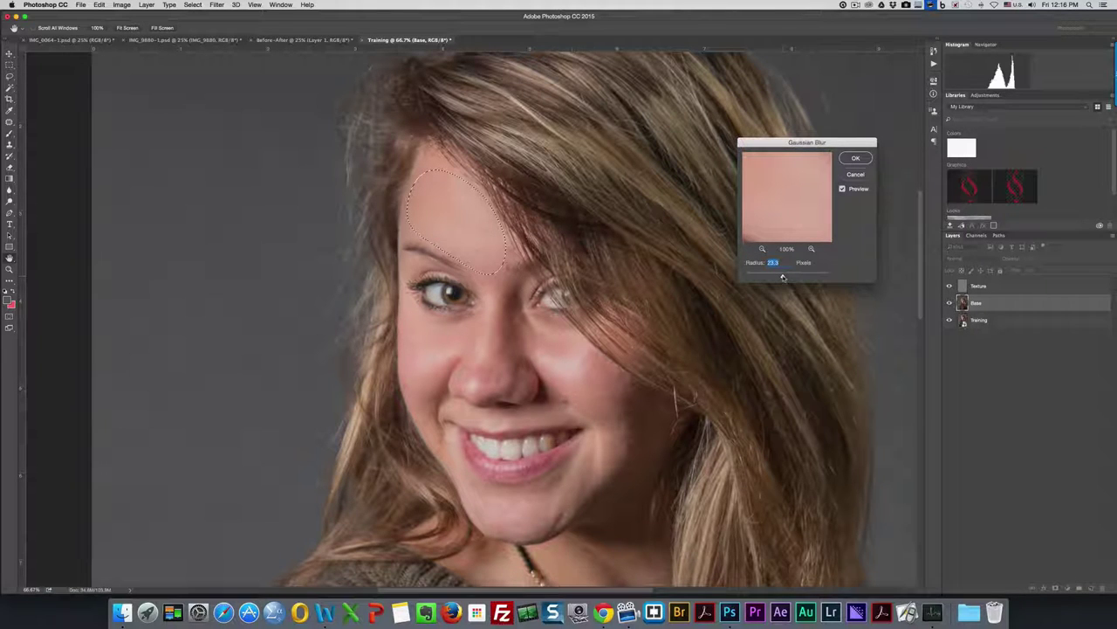
pyautogui.click(855, 159)
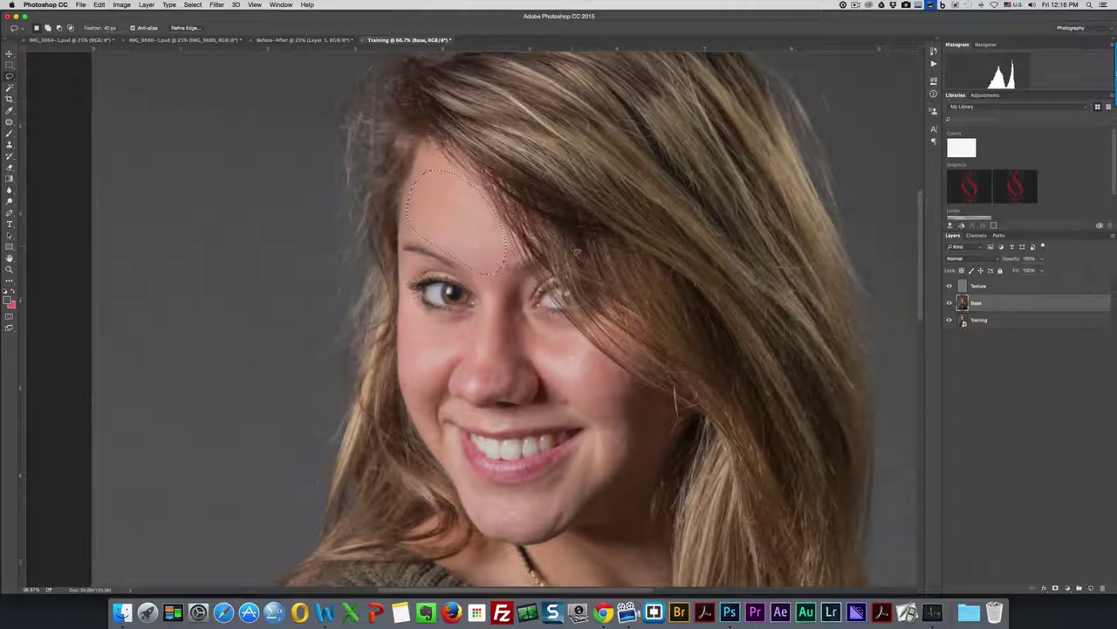
# - Zoom to 100% and blur the lassoed cheek below the left eye with the last Gaussian Blur
pyautogui.press('super+d')
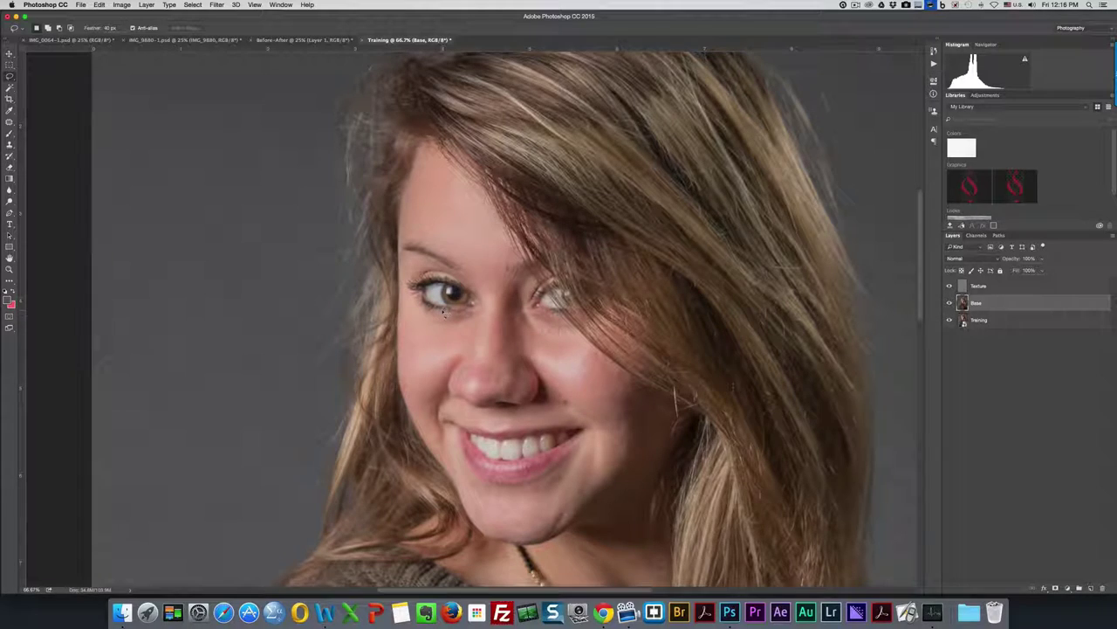
pyautogui.press('super+plus')
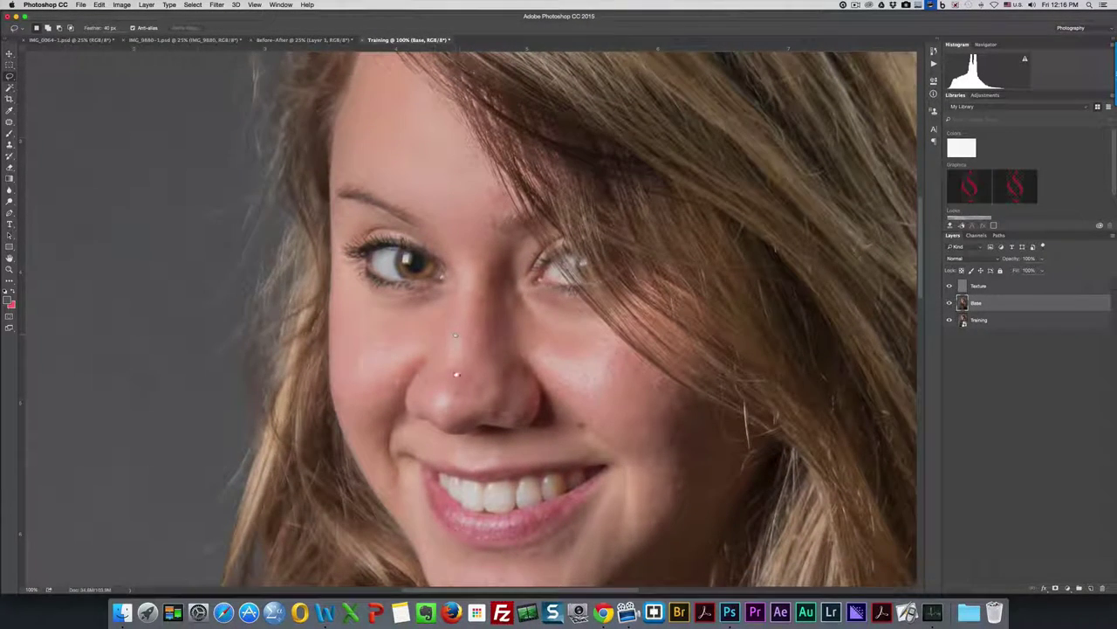
pyautogui.moveTo(457, 381); pyautogui.dragTo(515, 343)
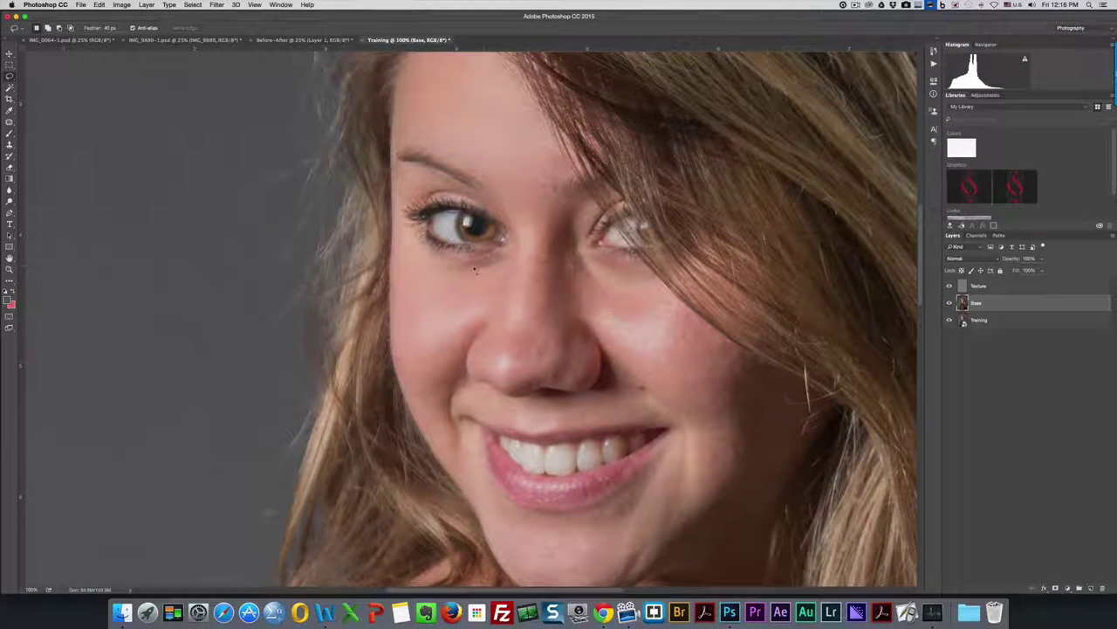
pyautogui.moveTo(476, 271)
pyautogui.mouseDown()
pyautogui.moveTo(406, 261)
pyautogui.moveTo(396, 358)
pyautogui.moveTo(419, 398)
pyautogui.moveTo(452, 389)
pyautogui.moveTo(482, 337)
pyautogui.moveTo(512, 278)
pyautogui.moveTo(506, 260)
pyautogui.moveTo(491, 265)
pyautogui.mouseUp()
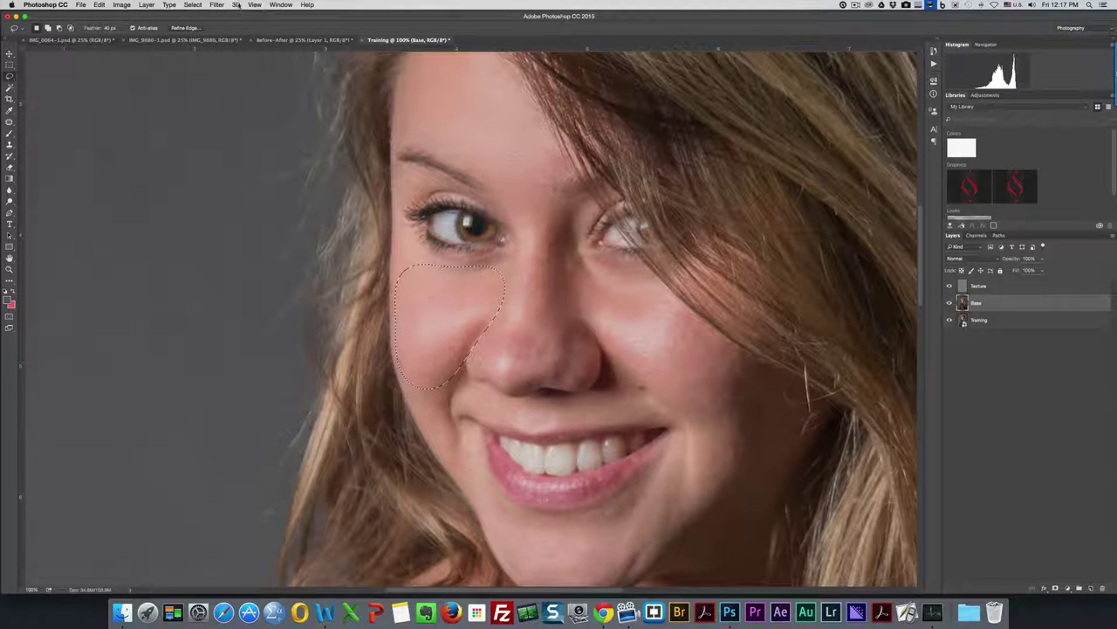
pyautogui.click(216, 5)
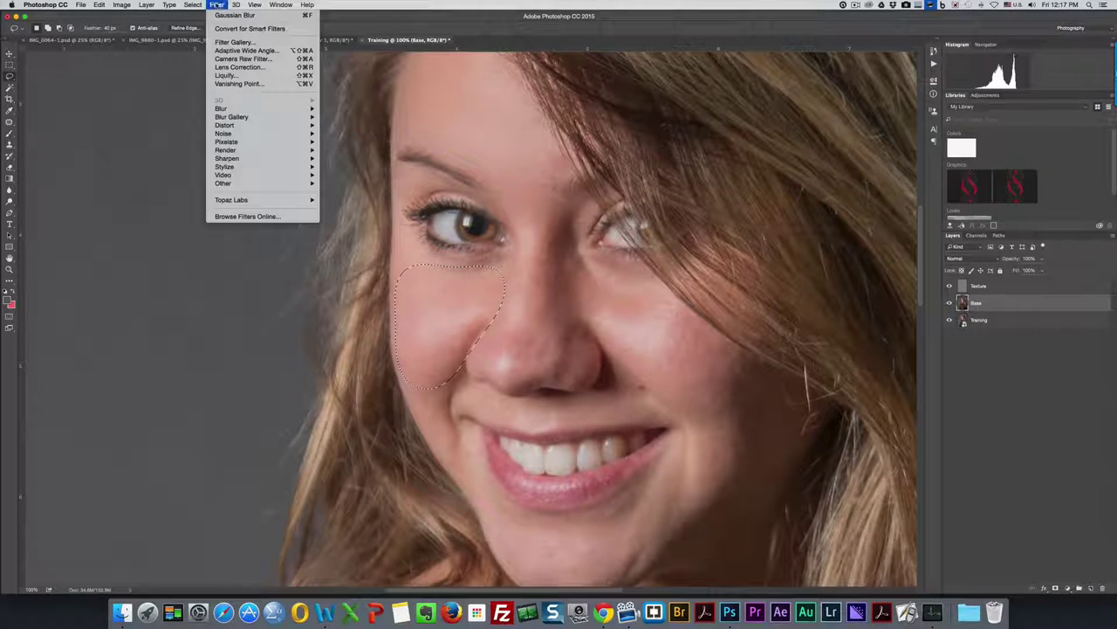
pyautogui.click(270, 16)
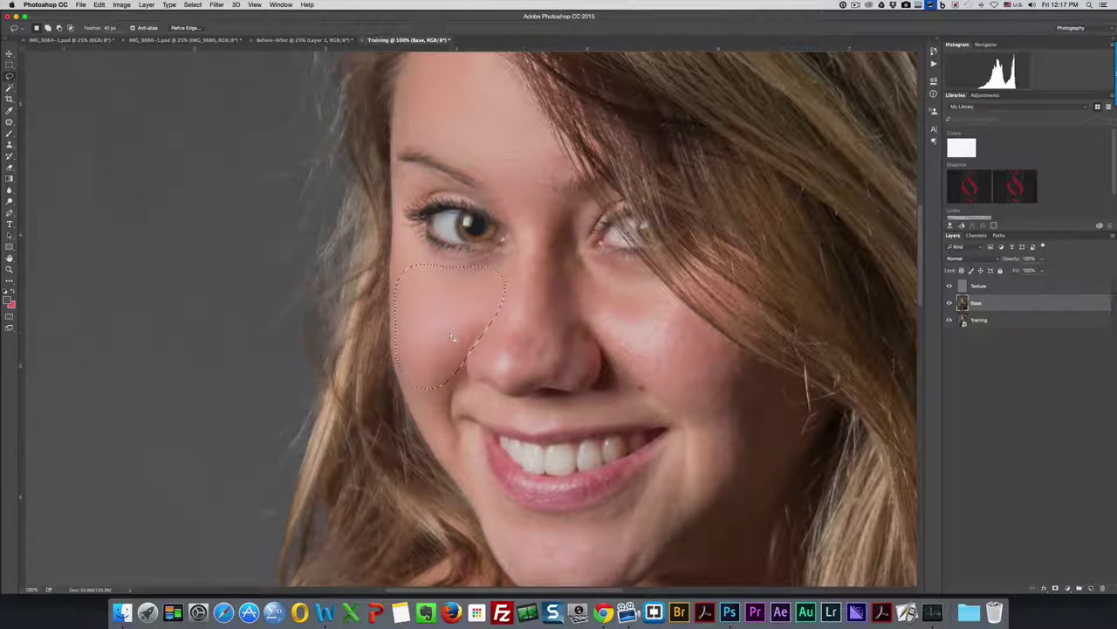
pyautogui.press('super+d')
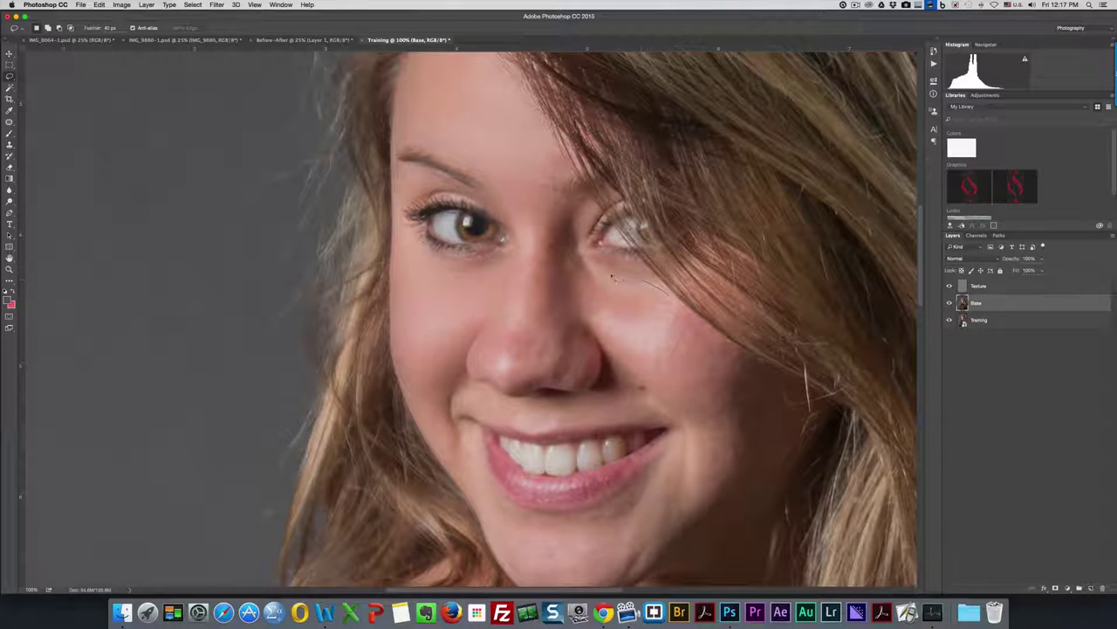
# - Lasso and smooth the cheek beside the nose and then the nose itself
pyautogui.moveTo(611, 278)
pyautogui.mouseDown()
pyautogui.moveTo(568, 256)
pyautogui.moveTo(581, 324)
pyautogui.moveTo(620, 369)
pyautogui.moveTo(684, 429)
pyautogui.moveTo(738, 419)
pyautogui.moveTo(730, 363)
pyautogui.moveTo(669, 296)
pyautogui.mouseUp()
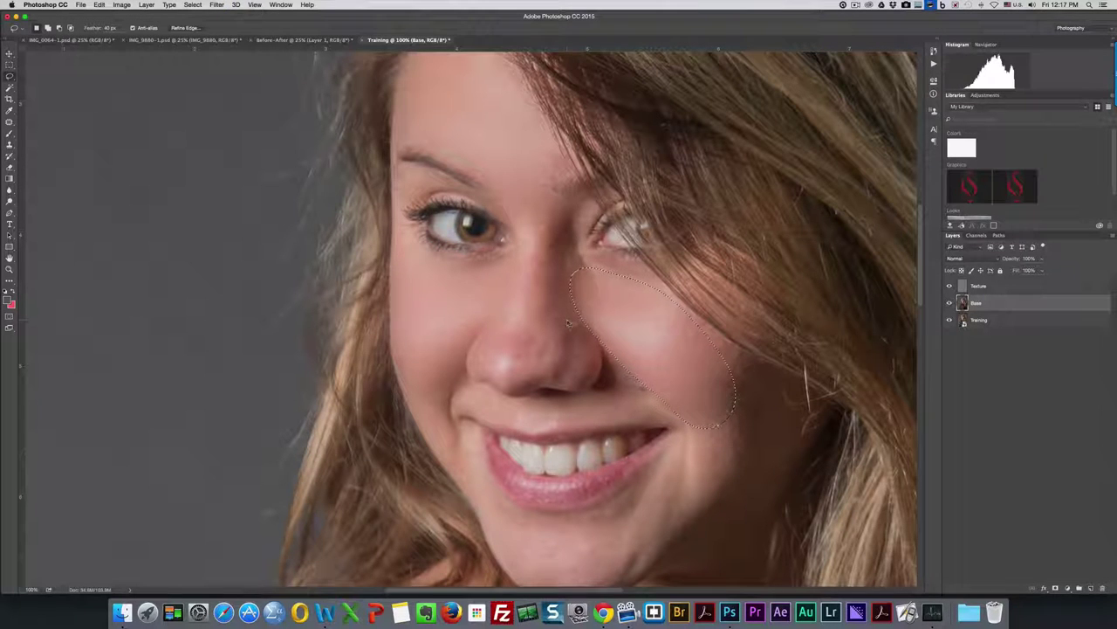
pyautogui.press('super+d')
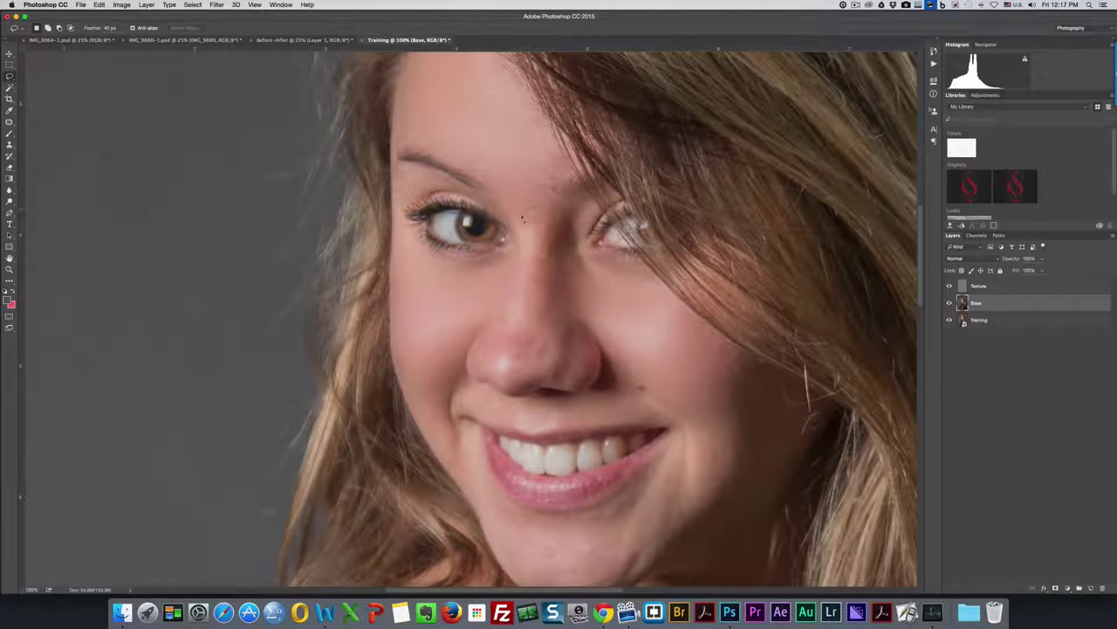
pyautogui.moveTo(522, 220); pyautogui.dragTo(507, 305)
pyautogui.moveTo(475, 360)
pyautogui.mouseDown()
pyautogui.moveTo(489, 381)
pyautogui.moveTo(522, 390)
pyautogui.moveTo(587, 373)
pyautogui.moveTo(564, 226)
pyautogui.moveTo(546, 212)
pyautogui.moveTo(524, 225)
pyautogui.moveTo(544, 217)
pyautogui.mouseUp()
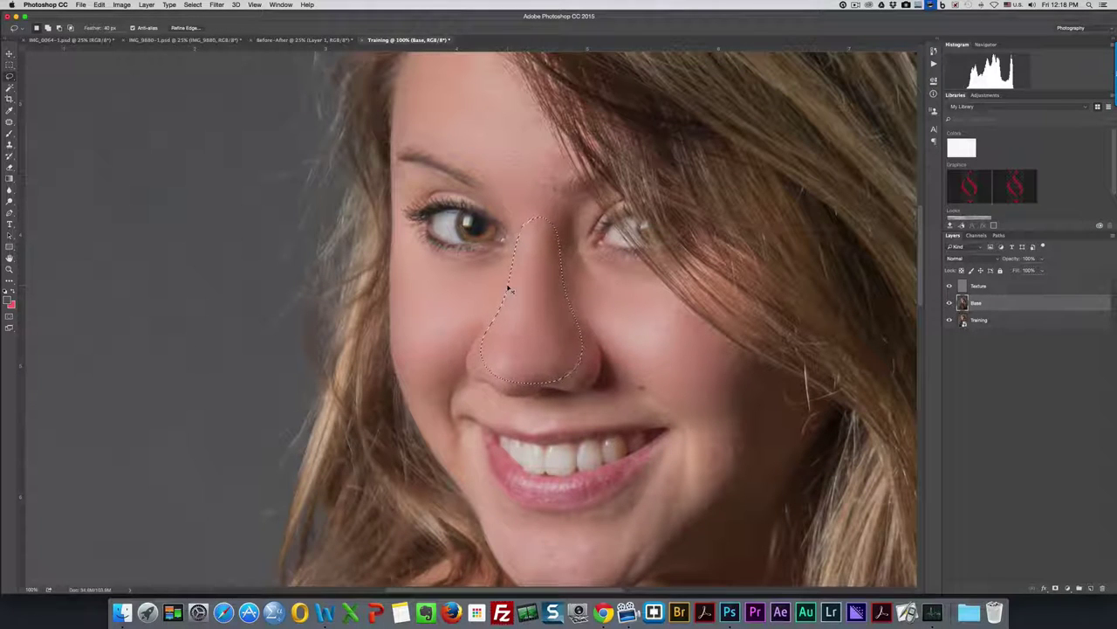
pyautogui.press('super+d')
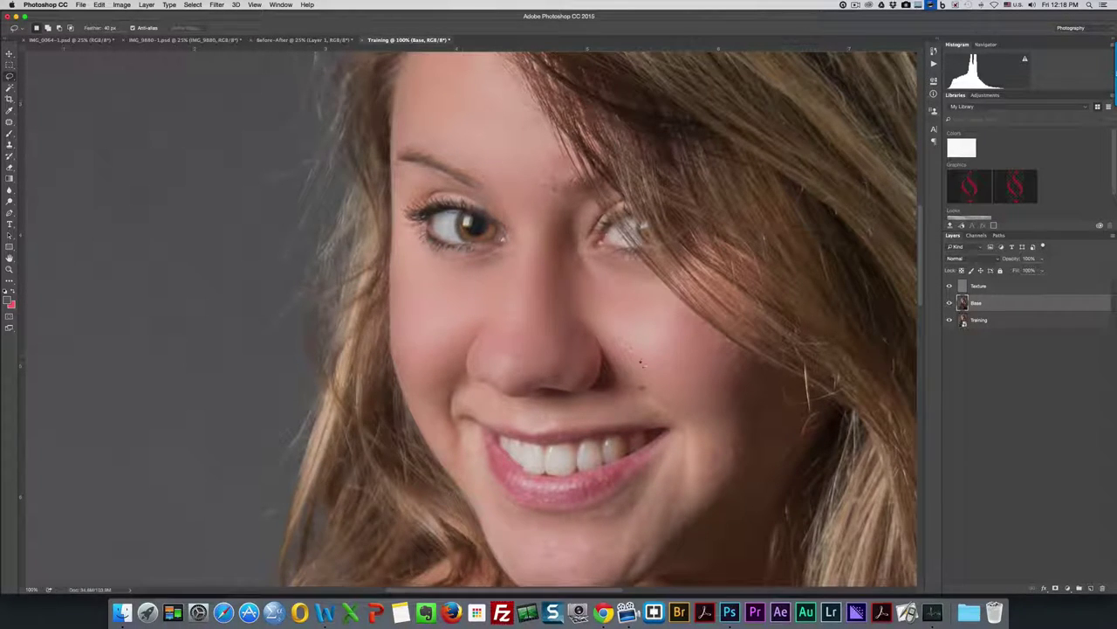
# - Scroll down and lasso and smooth the lower right cheek along the jaw
pyautogui.scroll(-1, 647, 365)
pyautogui.scroll(-5, 724, 361)
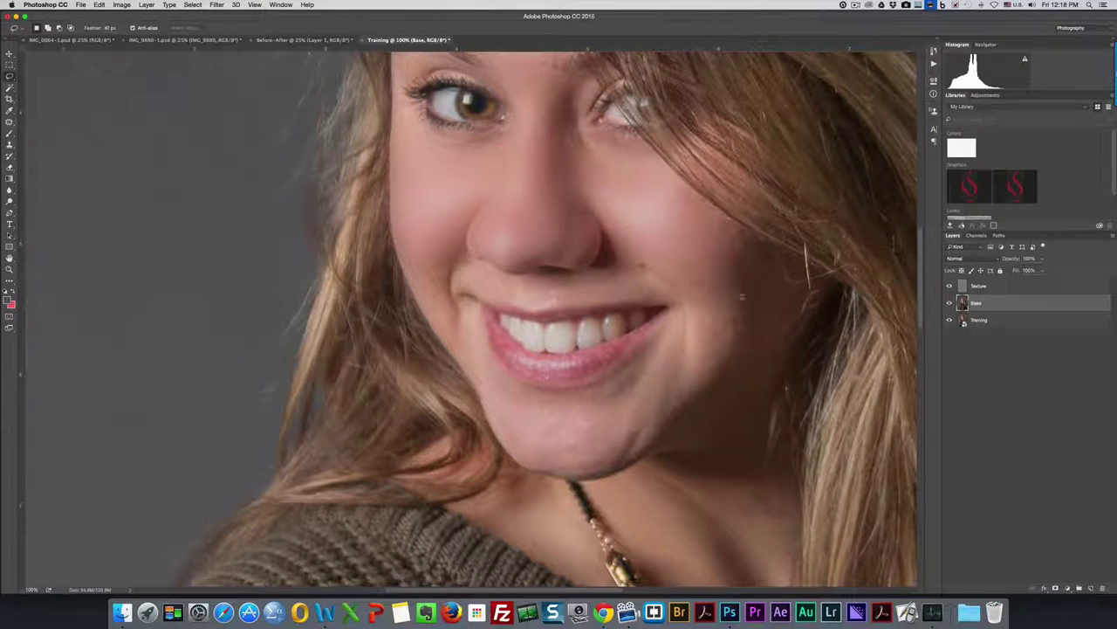
pyautogui.moveTo(749, 296)
pyautogui.mouseDown()
pyautogui.moveTo(758, 282)
pyautogui.moveTo(744, 274)
pyautogui.moveTo(708, 302)
pyautogui.mouseUp()
pyautogui.moveTo(677, 380)
pyautogui.mouseDown()
pyautogui.moveTo(739, 372)
pyautogui.moveTo(770, 337)
pyautogui.moveTo(769, 291)
pyautogui.moveTo(749, 281)
pyautogui.mouseUp()
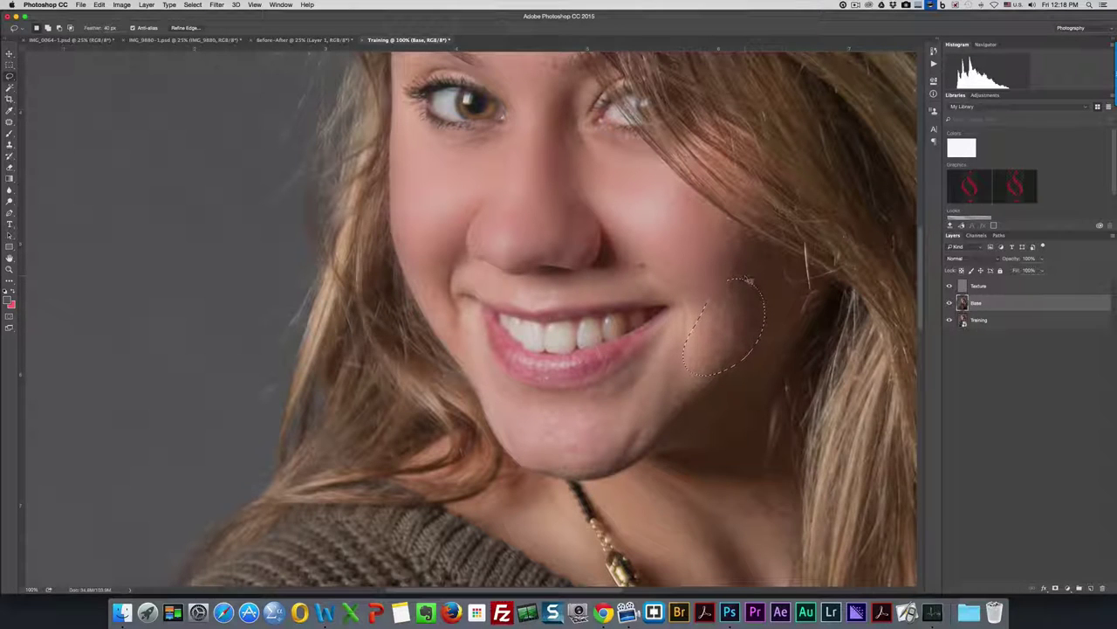
pyautogui.click(620, 386)
# - Lasso and smooth the chin area, then deselect
pyautogui.moveTo(562, 399)
pyautogui.mouseDown()
pyautogui.moveTo(488, 383)
pyautogui.moveTo(486, 411)
pyautogui.moveTo(509, 457)
pyautogui.moveTo(559, 473)
pyautogui.moveTo(632, 464)
pyautogui.moveTo(683, 405)
pyautogui.moveTo(682, 353)
pyautogui.moveTo(642, 371)
pyautogui.mouseUp()
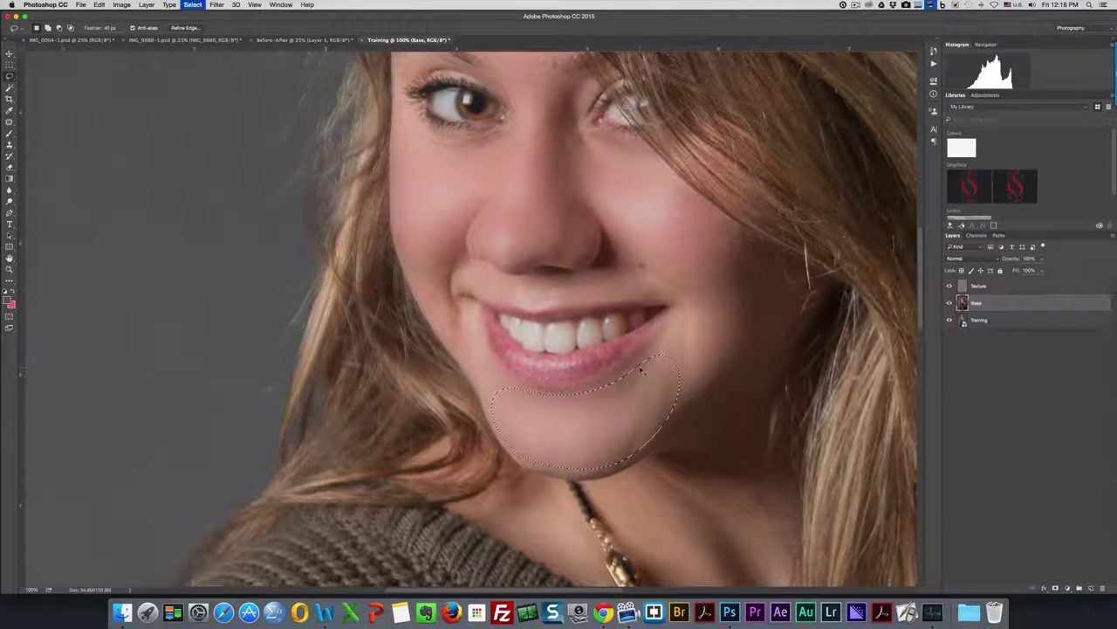
pyautogui.press('super+d')
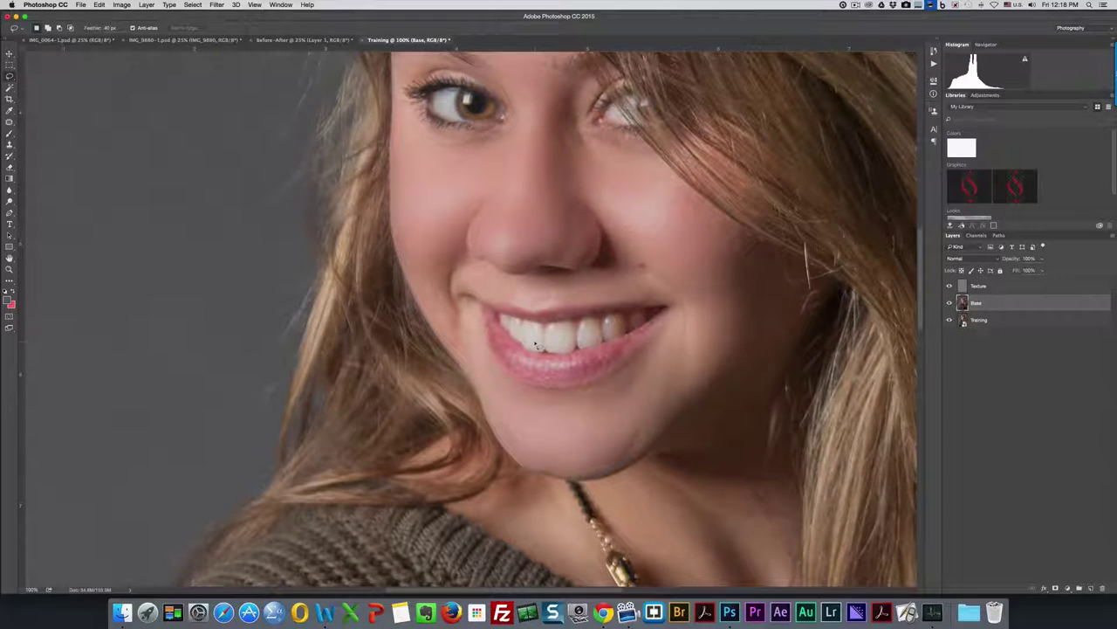
pyautogui.scroll(5, 536, 343)
pyautogui.scroll(5, 533, 341)
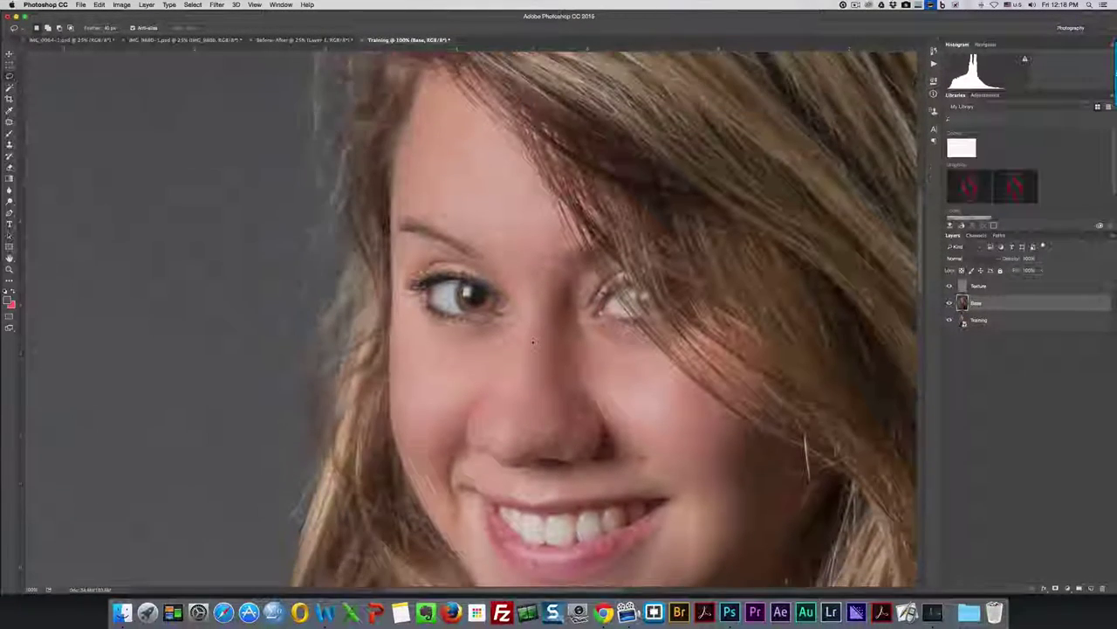
pyautogui.scroll(-10, 533, 341)
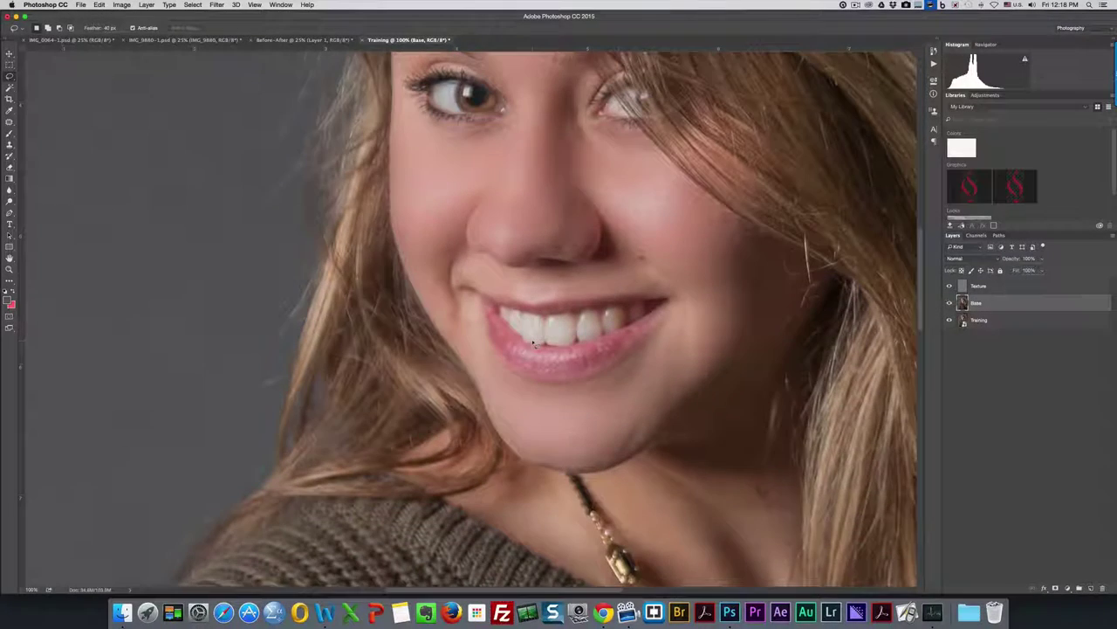
pyautogui.scroll(2, 701, 324)
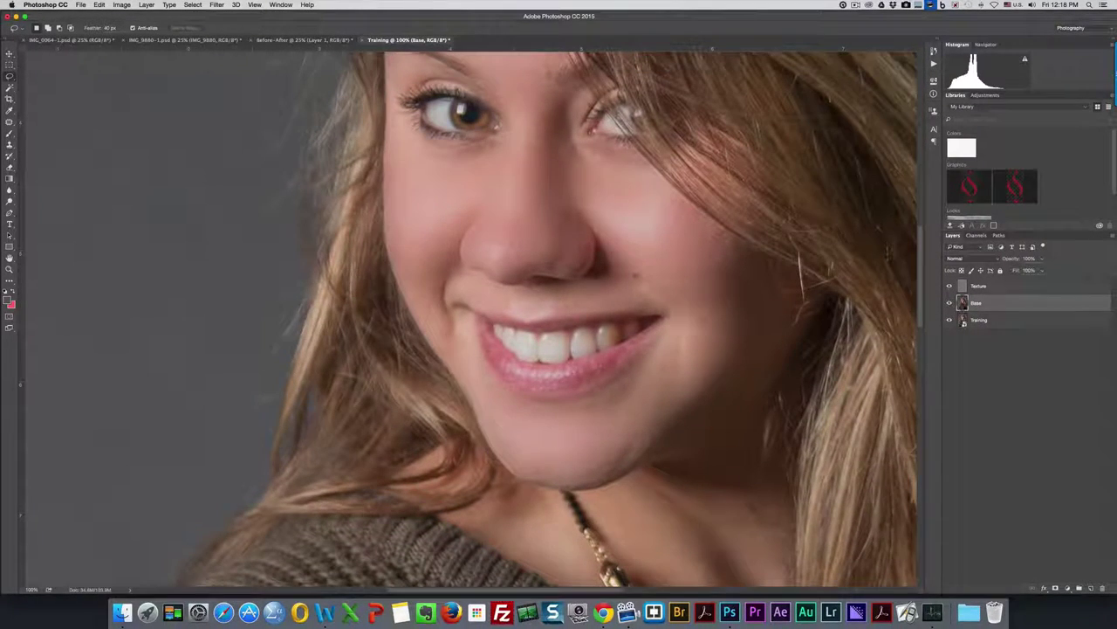
pyautogui.scroll(5, 559, 319)
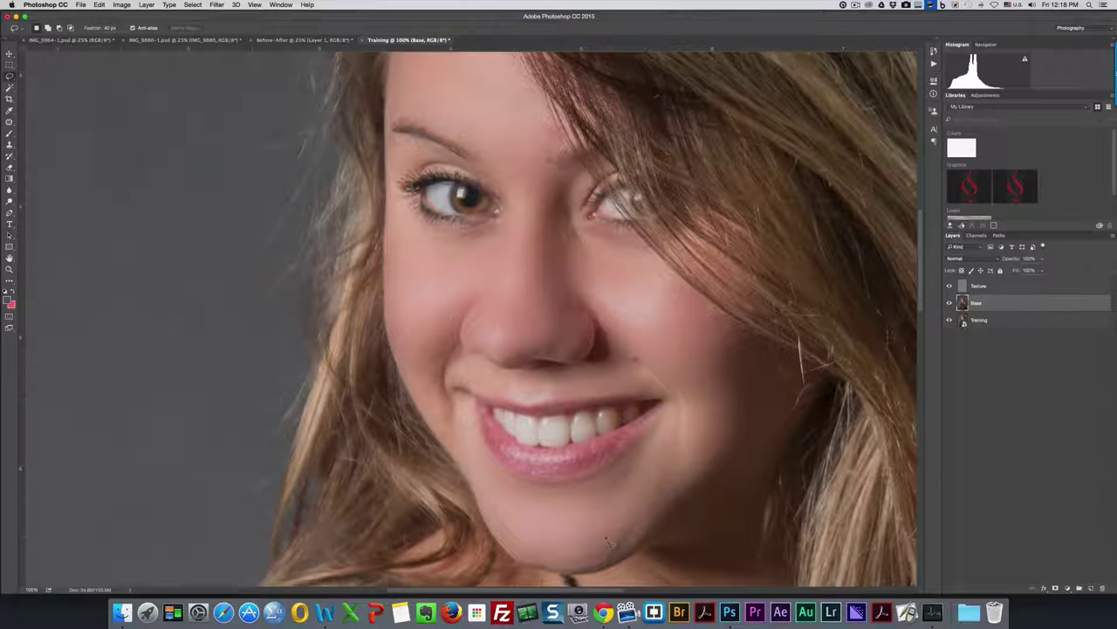
pyautogui.scroll(1, 515, 144)
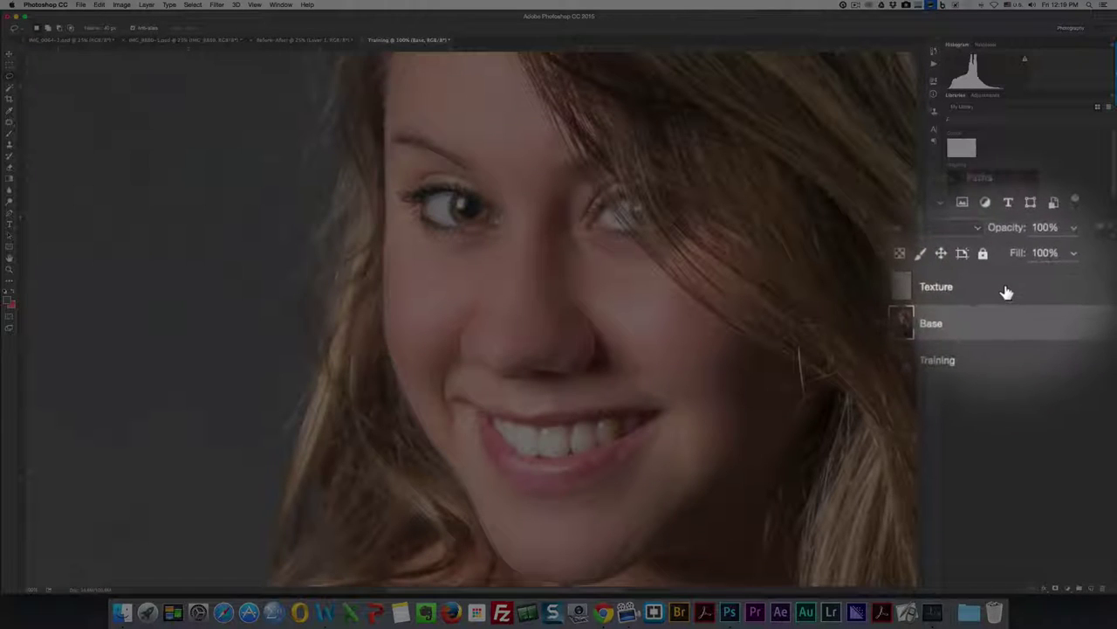
# - On the Texture layer, switch to the Spot Healing Brush and size it with [ and ] for small blemishes
pyautogui.click(1007, 293)
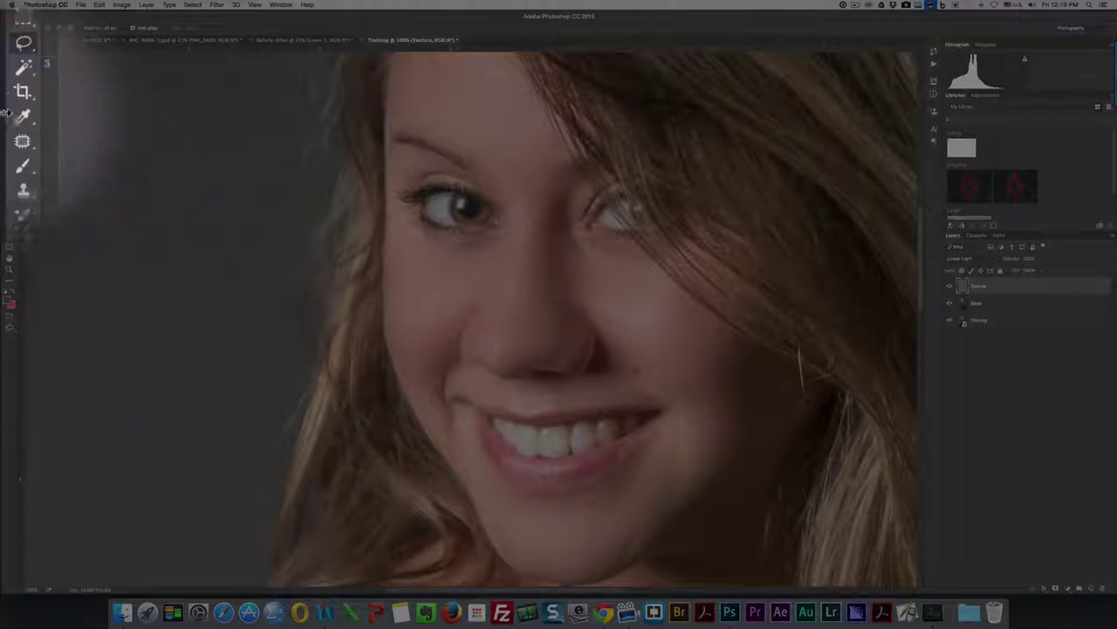
pyautogui.rightClick(22, 125)
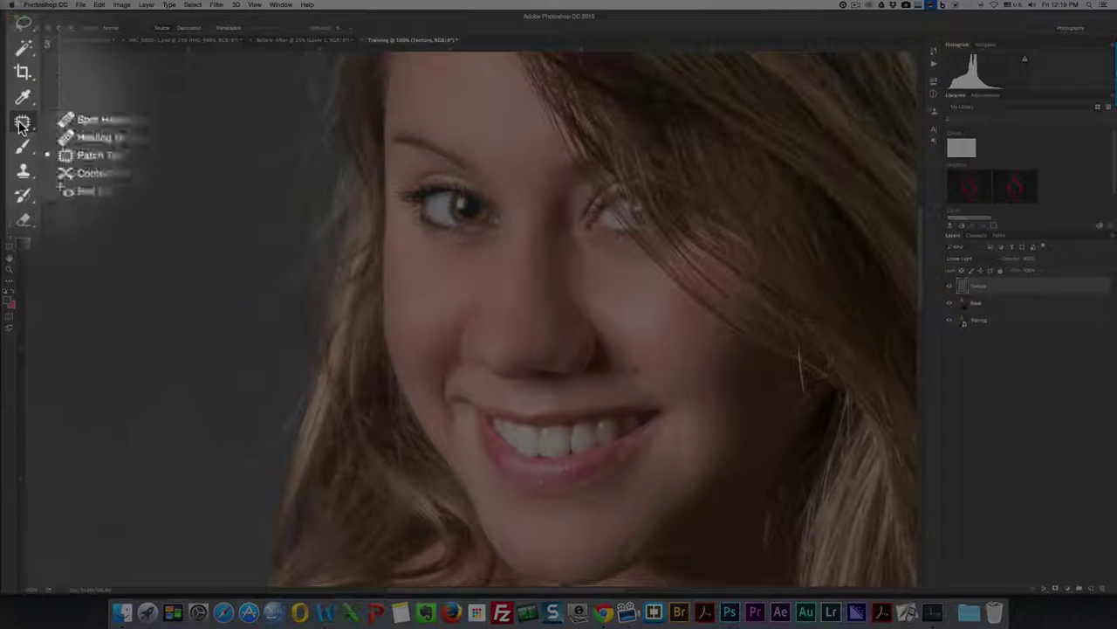
pyautogui.click(91, 117)
pyautogui.moveTo(331, 323)
pyautogui.mouseDown()
pyautogui.moveTo(362, 349)
pyautogui.moveTo(462, 387)
pyautogui.moveTo(642, 369)
pyautogui.mouseUp()
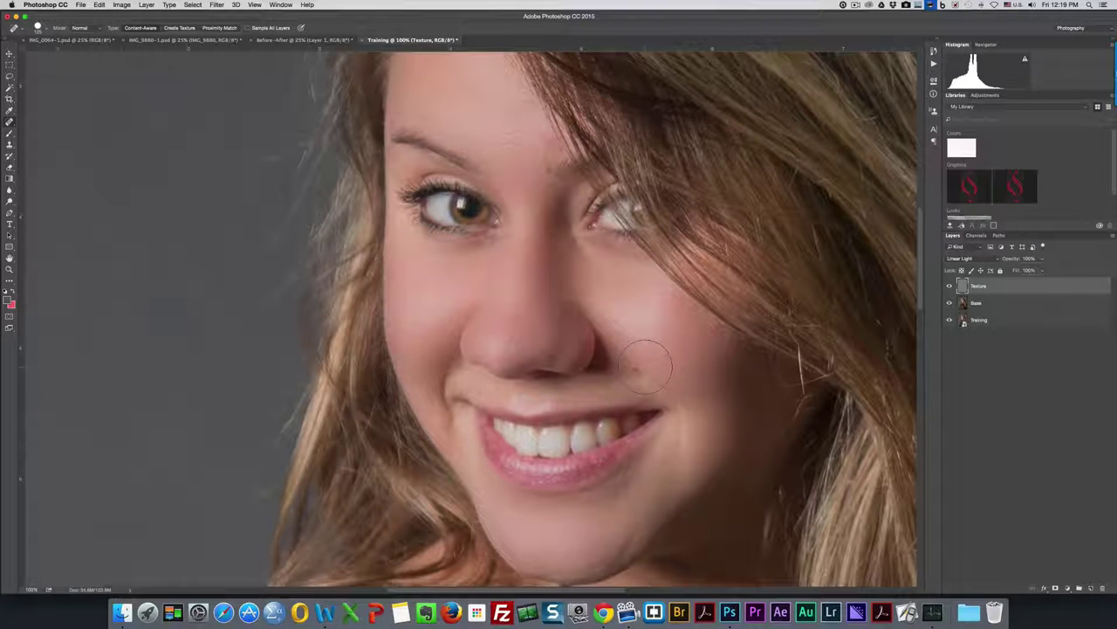
pyautogui.press('[')
pyautogui.press('[')
pyautogui.press('[')
pyautogui.press('[')
pyautogui.press('[')
pyautogui.press(']')
pyautogui.press(']')
pyautogui.press(']')
pyautogui.press(']')
pyautogui.press(']')
pyautogui.press('[')
pyautogui.press('[')
pyautogui.press('[')
pyautogui.press('[')
pyautogui.press('[')
# - Heal the blemishes on the cheeks, around the smile lines and above the upper lip
pyautogui.click(623, 361)
pyautogui.moveTo(621, 361); pyautogui.dragTo(638, 374)
pyautogui.moveTo(450, 434); pyautogui.dragTo(463, 437)
pyautogui.moveTo(463, 407); pyautogui.dragTo(461, 406)
pyautogui.moveTo(550, 403); pyautogui.dragTo(574, 401)
pyautogui.moveTo(634, 395); pyautogui.dragTo(644, 394)
pyautogui.click(733, 428)
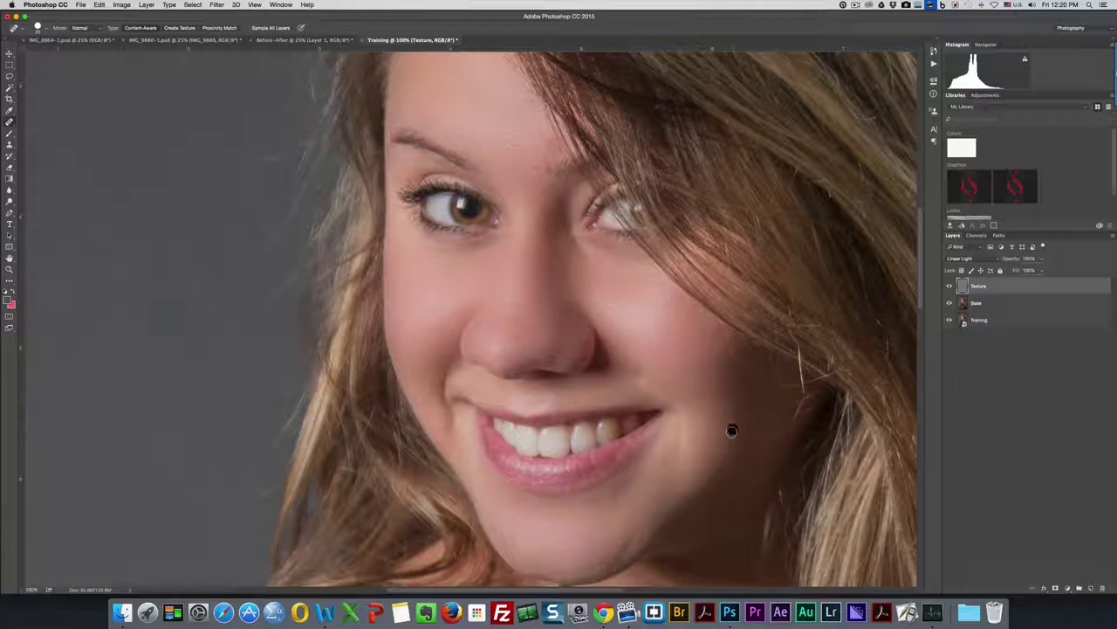
# - Heal the spots on the nose bridge, forehead, left cheek and under the left eye
pyautogui.moveTo(562, 244); pyautogui.dragTo(574, 243)
pyautogui.click(568, 232)
pyautogui.moveTo(548, 139); pyautogui.dragTo(541, 175)
pyautogui.click(543, 169)
pyautogui.moveTo(547, 171); pyautogui.dragTo(548, 173)
pyautogui.moveTo(396, 342); pyautogui.dragTo(396, 352)
pyautogui.moveTo(479, 243); pyautogui.dragTo(435, 245)
pyautogui.click(436, 247)
pyautogui.click(505, 258)
# - Heal the remaining spot on the cheek near the hair
pyautogui.scroll(-3, 603, 269)
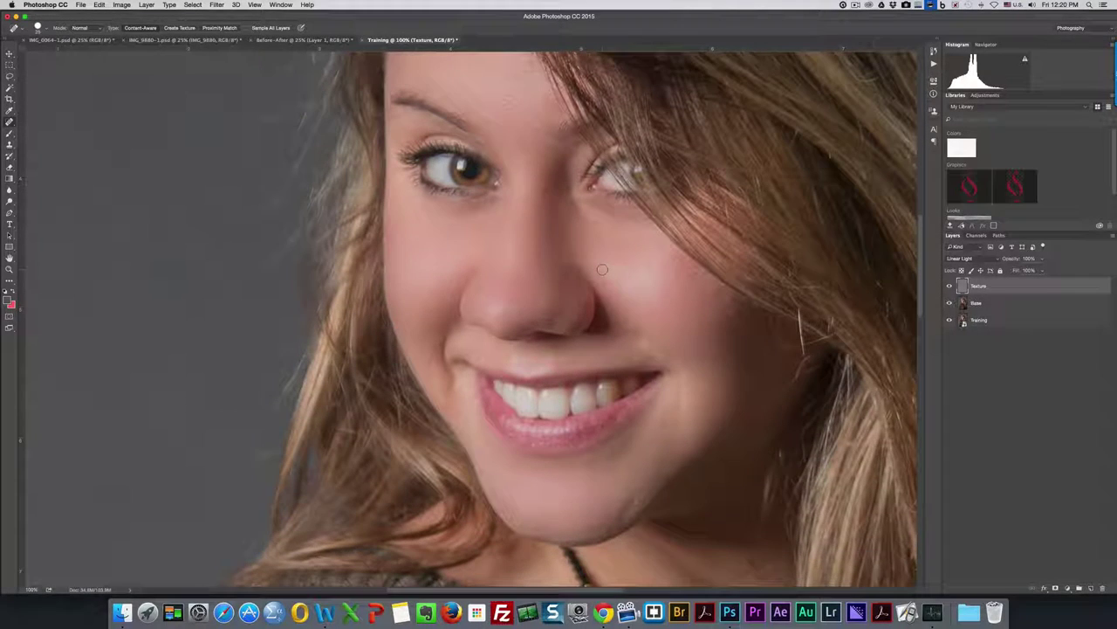
pyautogui.scroll(-2, 602, 270)
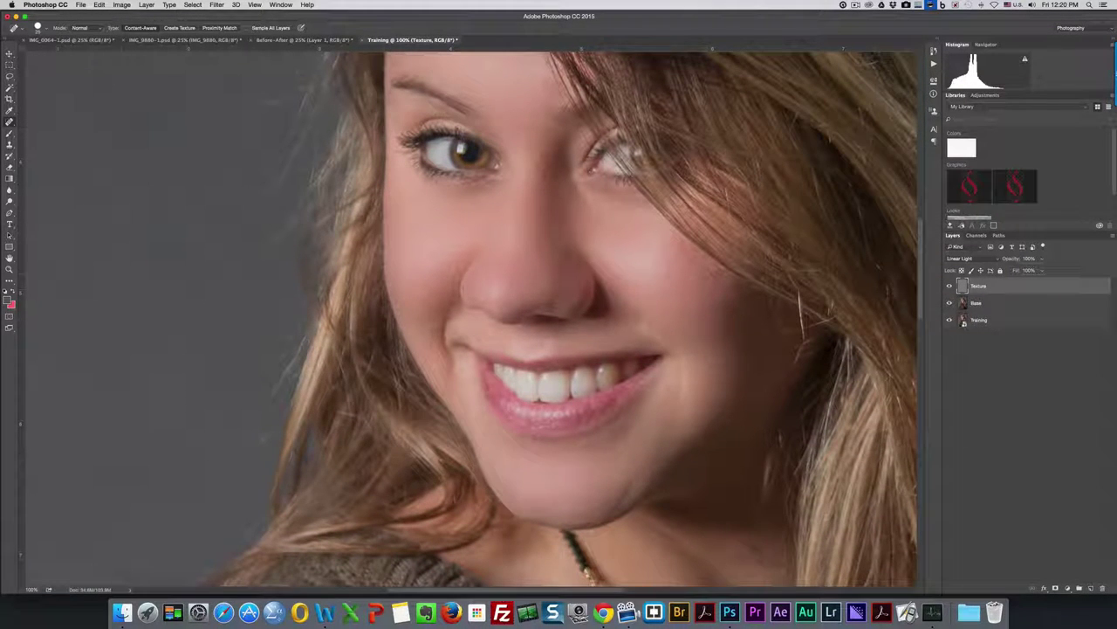
pyautogui.click(711, 276)
pyautogui.scroll(-6, 601, 306)
pyautogui.scroll(15, 490, 293)
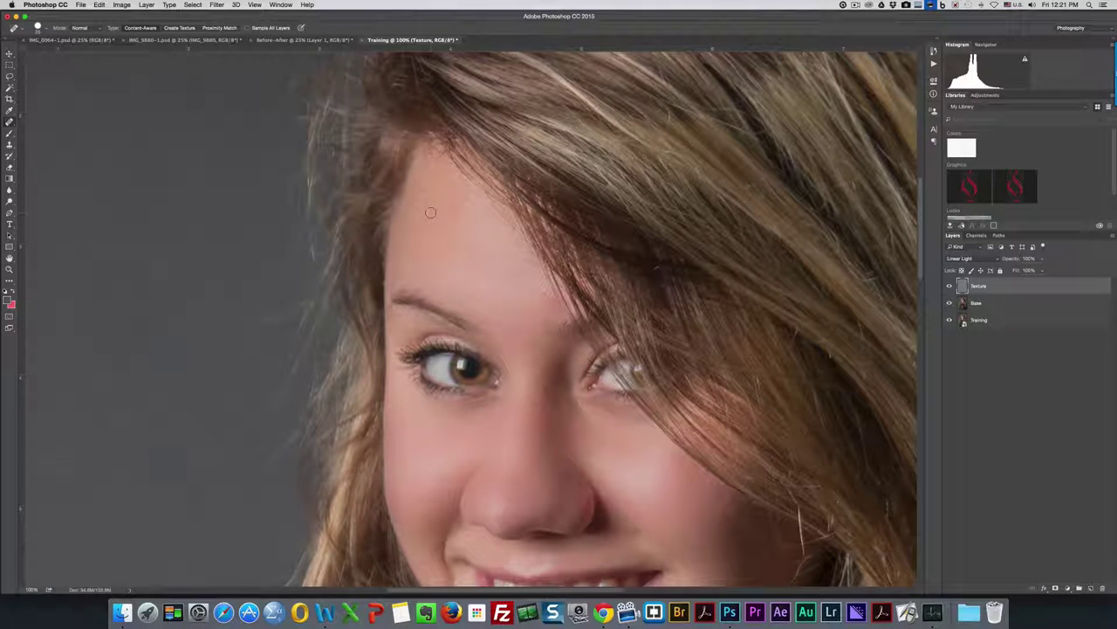
# - Zoom out to fit the portrait and stamp all visible layers into a new Layer 1
pyautogui.press('super+minus')
pyautogui.press('super+minus')
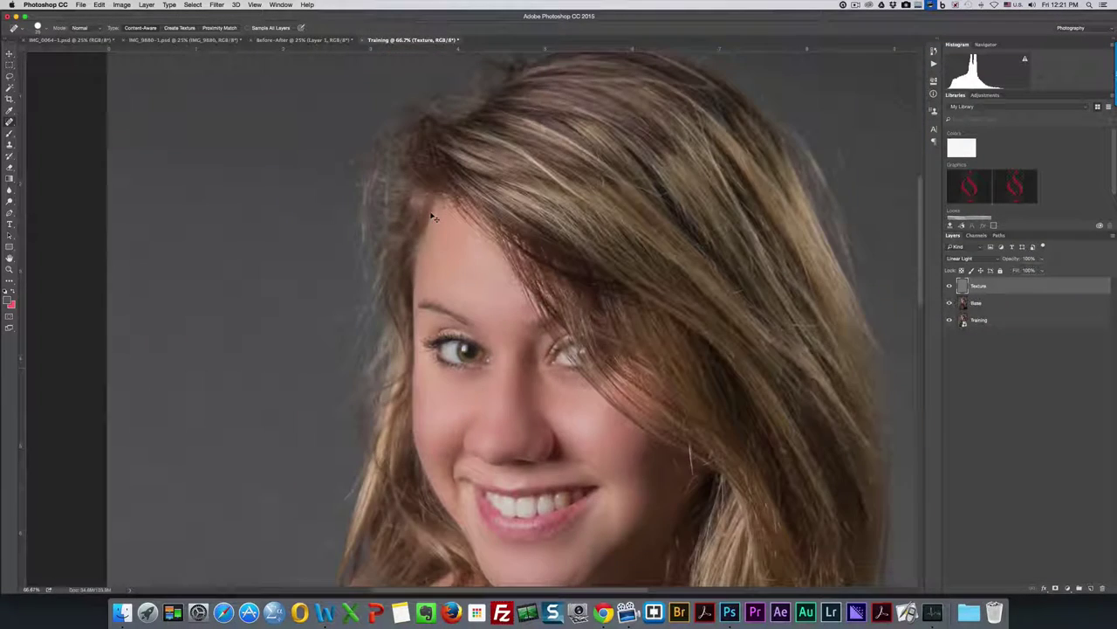
pyautogui.press('super+minus')
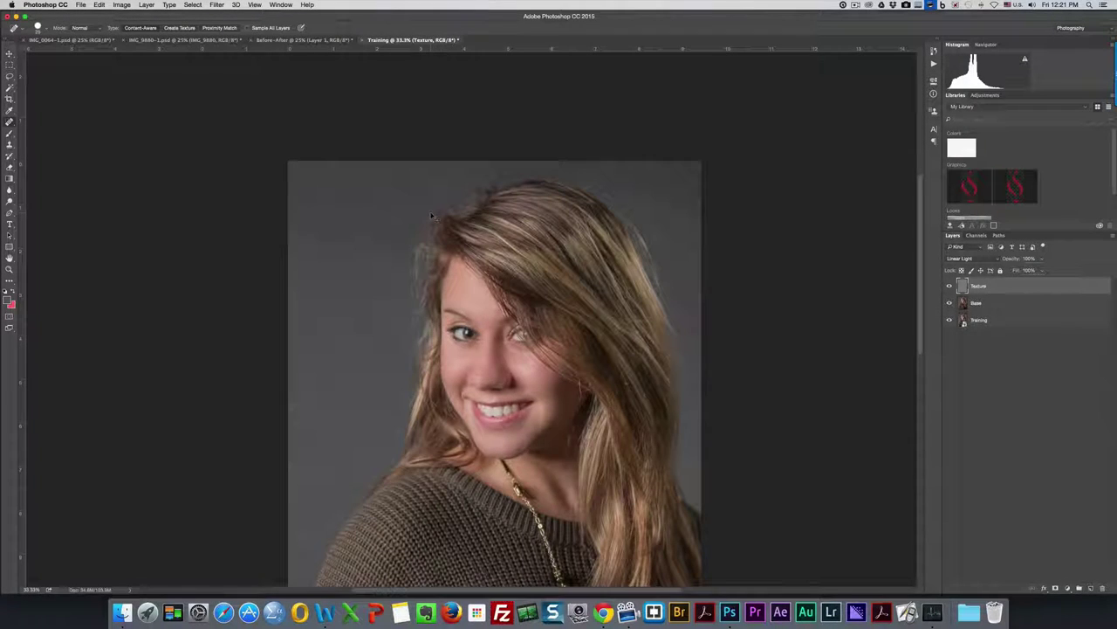
pyautogui.press('super+minus')
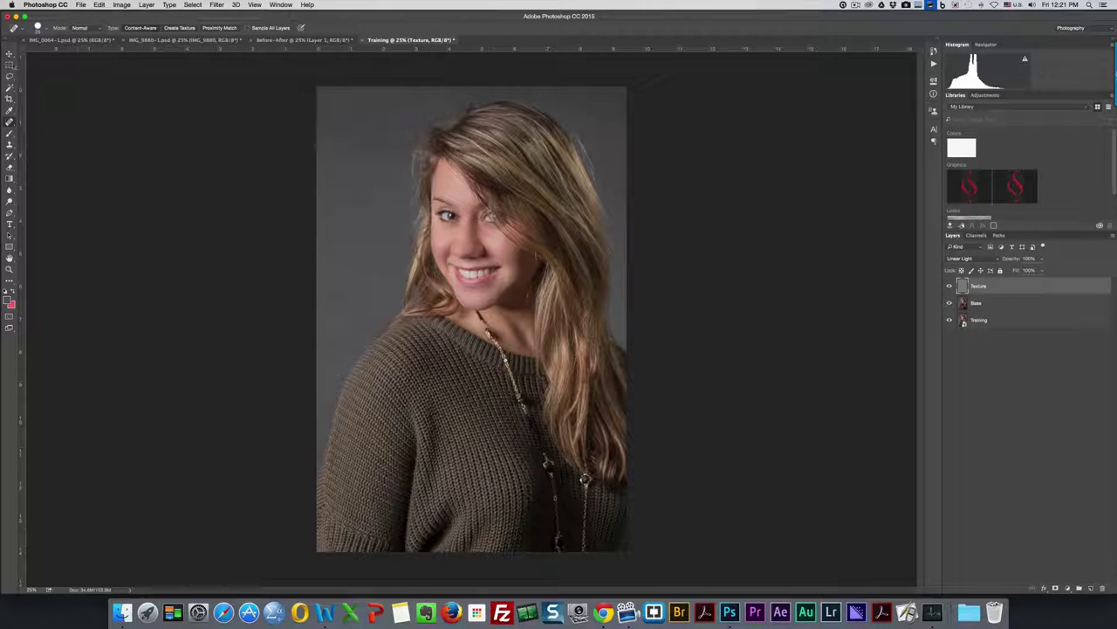
pyautogui.click(10, 54)
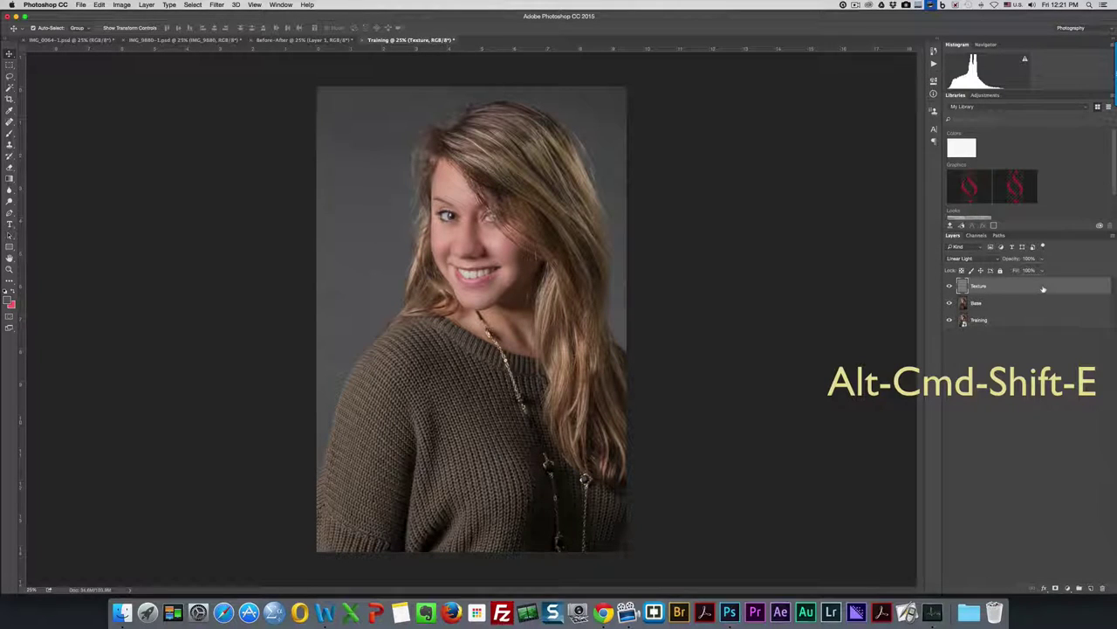
pyautogui.press('alt+shift+super+e')
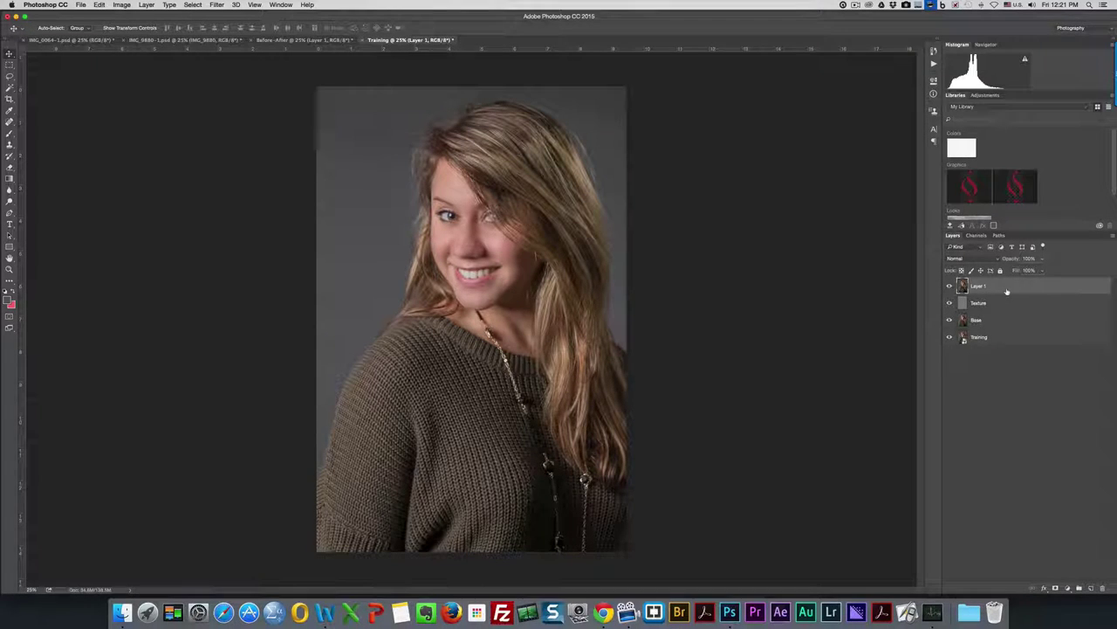
# - Duplicate Layer 1 as Layer 1 copy and bring up the adjustment layer types
pyautogui.press('super+j')
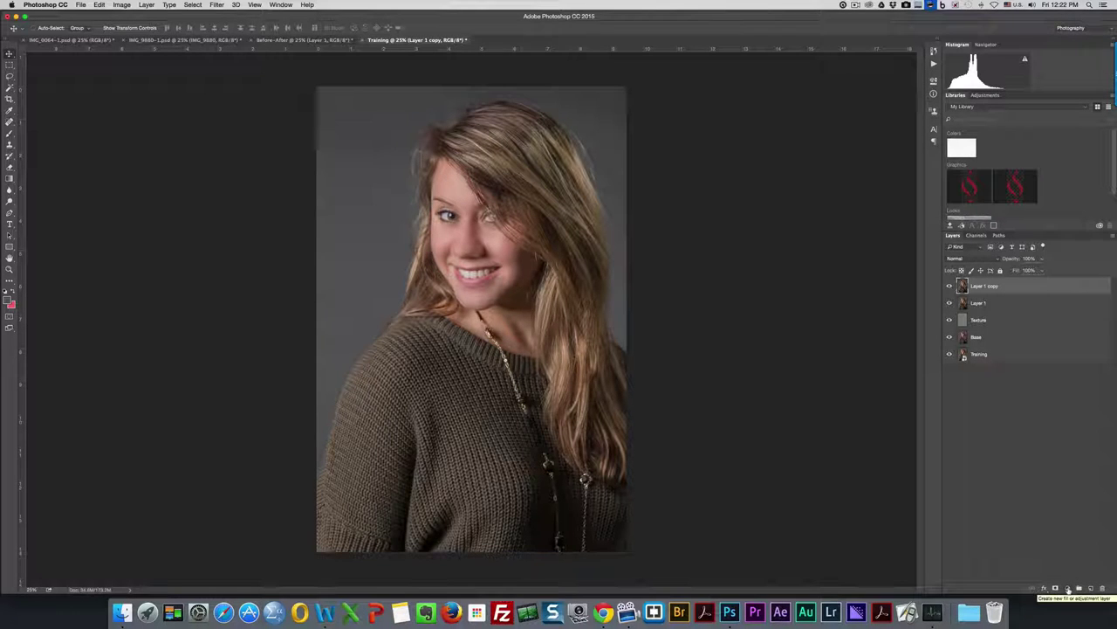
pyautogui.click(1068, 589)
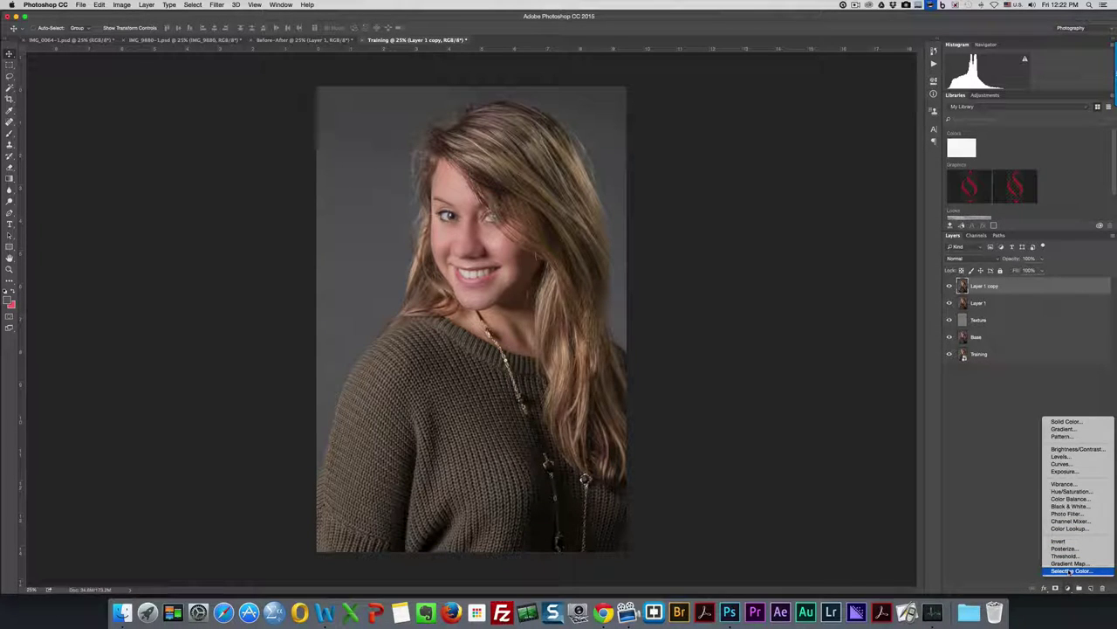
# - Add a clipped Selective Color adjustment layer and set its Colors to Neutrals
pyautogui.keyDown('alt'); pyautogui.click(1069, 571); pyautogui.keyUp('alt')
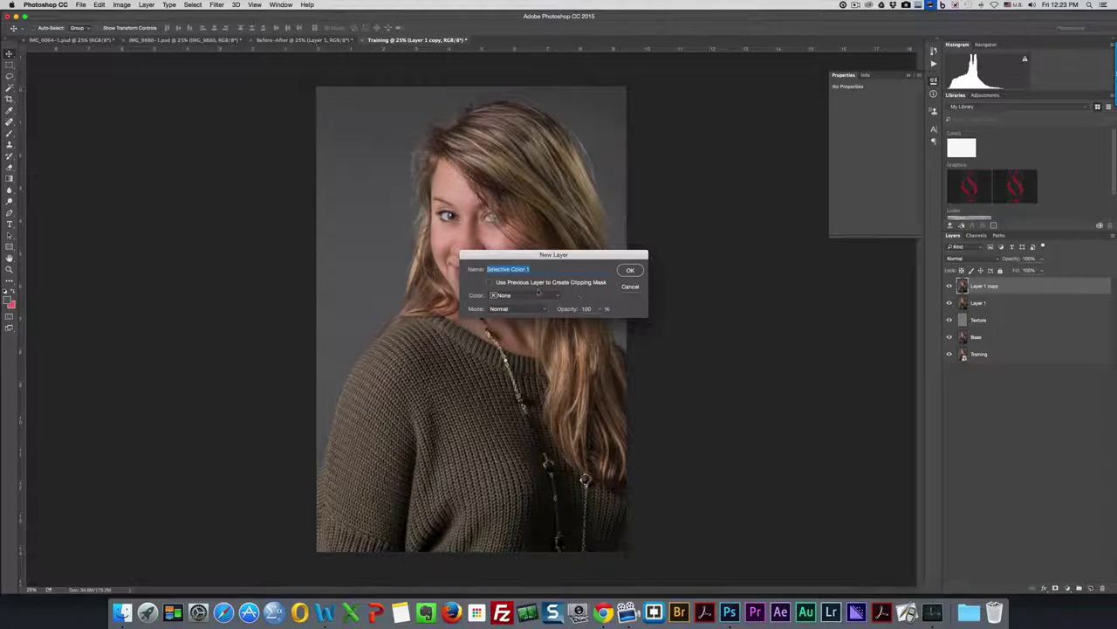
pyautogui.click(490, 283)
pyautogui.click(631, 271)
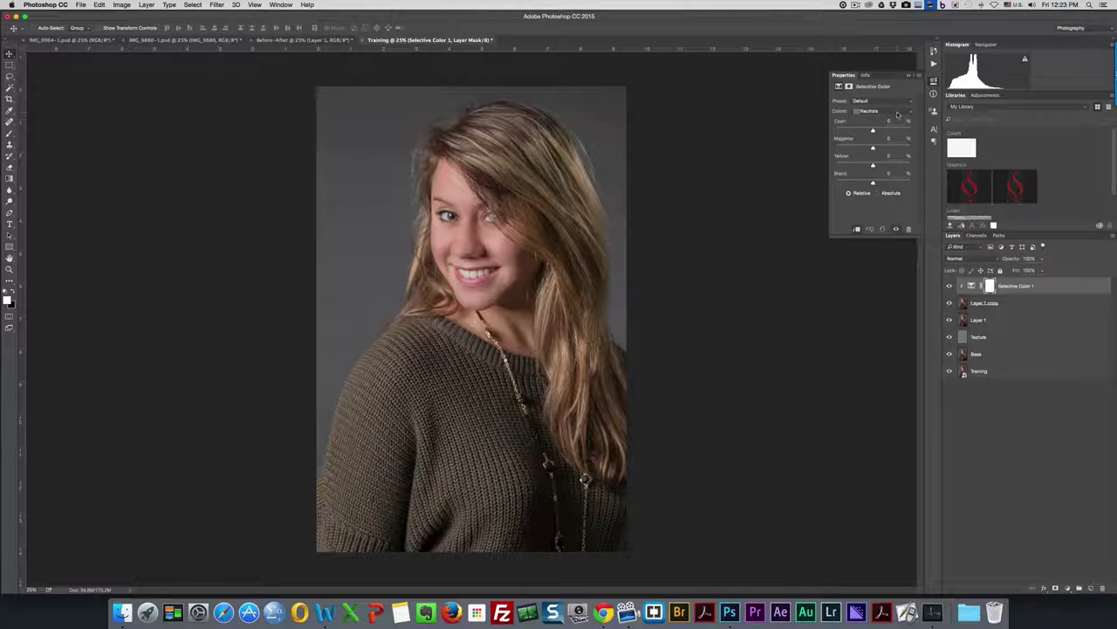
pyautogui.click(910, 114)
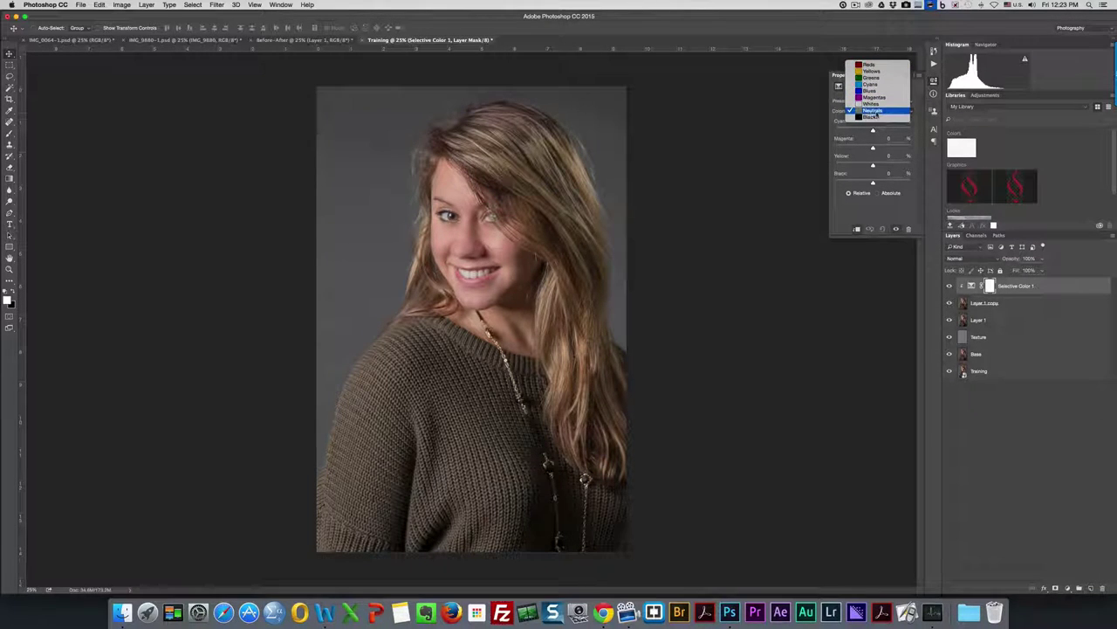
pyautogui.click(875, 112)
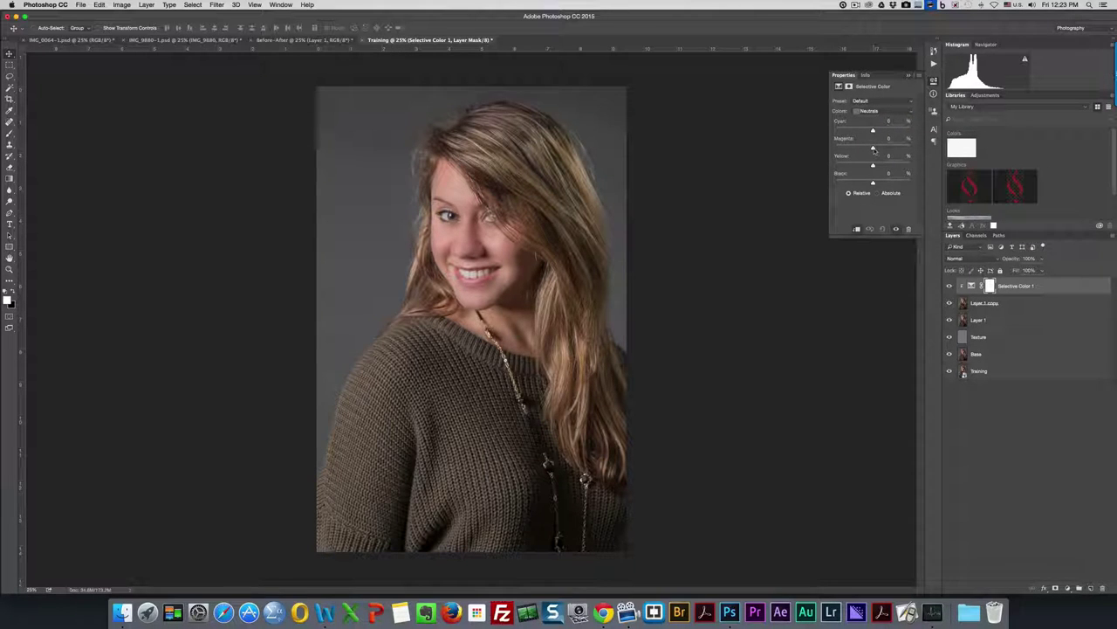
# - Set Neutrals to about +10% Magenta, +8% Yellow and +5% Black with a slight Cyan tweak, then close Properties
pyautogui.moveTo(874, 149); pyautogui.dragTo(878, 150)
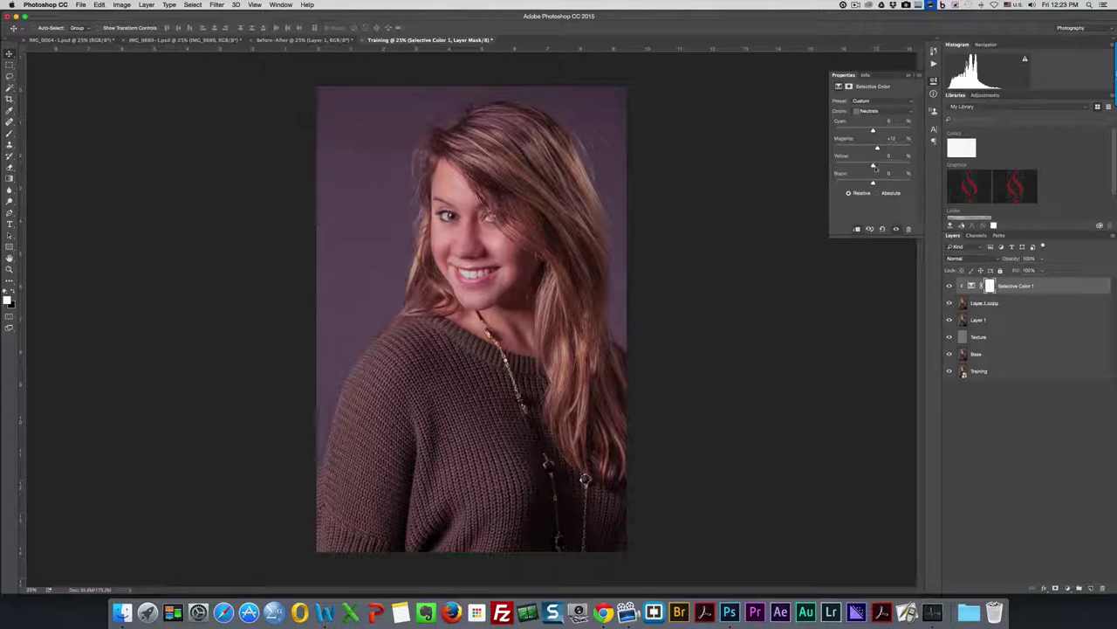
pyautogui.moveTo(875, 167); pyautogui.dragTo(877, 167)
pyautogui.moveTo(877, 148); pyautogui.dragTo(876, 148)
pyautogui.moveTo(873, 184); pyautogui.dragTo(874, 184)
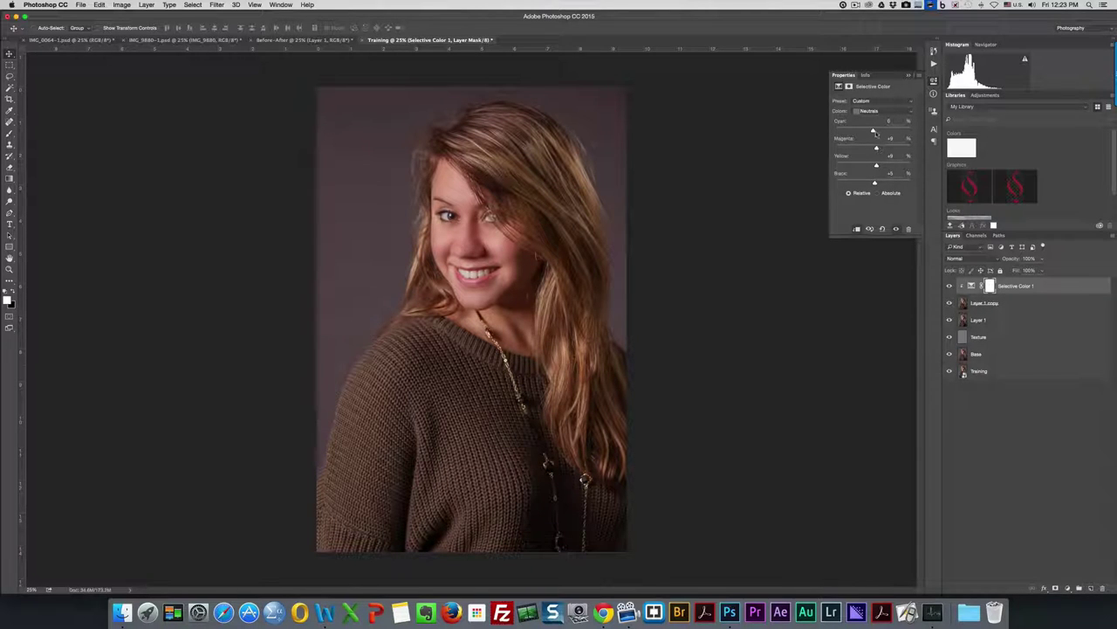
pyautogui.moveTo(875, 132); pyautogui.dragTo(874, 132)
pyautogui.moveTo(873, 132); pyautogui.dragTo(874, 133)
pyautogui.moveTo(877, 150); pyautogui.dragTo(878, 150)
pyautogui.moveTo(877, 165); pyautogui.dragTo(879, 166)
pyautogui.click(908, 75)
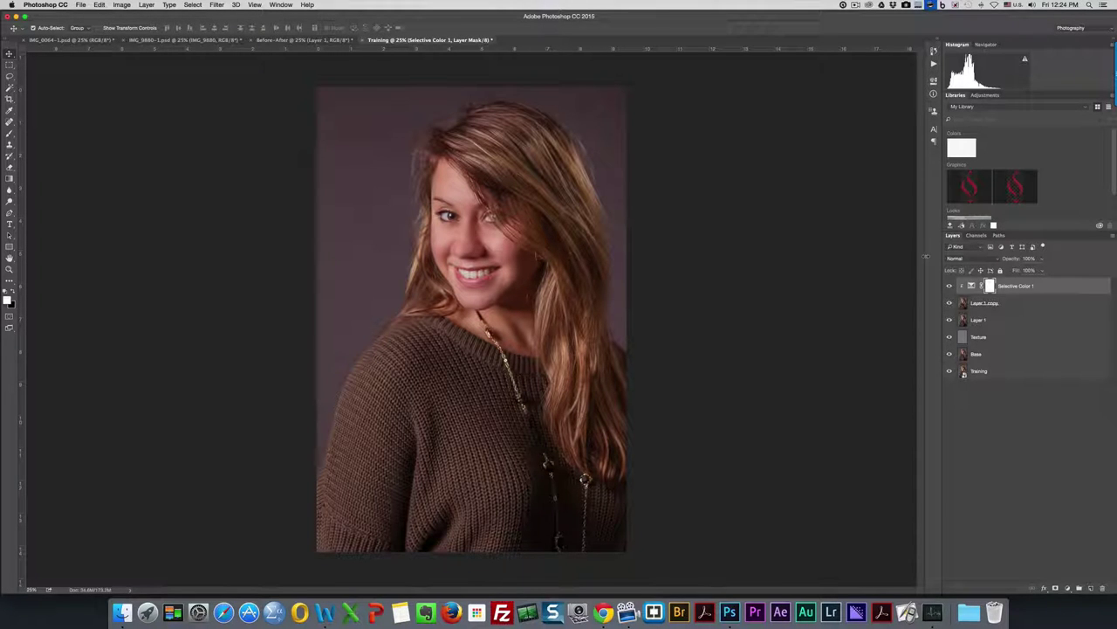
# - Stamp visible layers into Layer 2 and select the layers from Selective Color 1 down to Base
pyautogui.press('super+alt+shift+e')
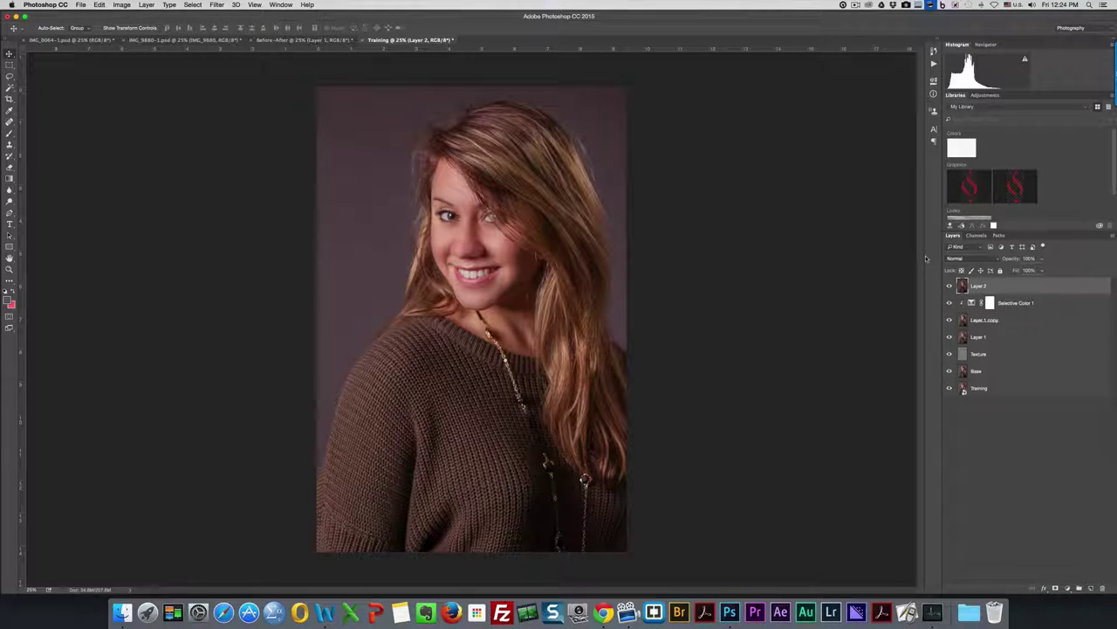
pyautogui.click(1040, 305)
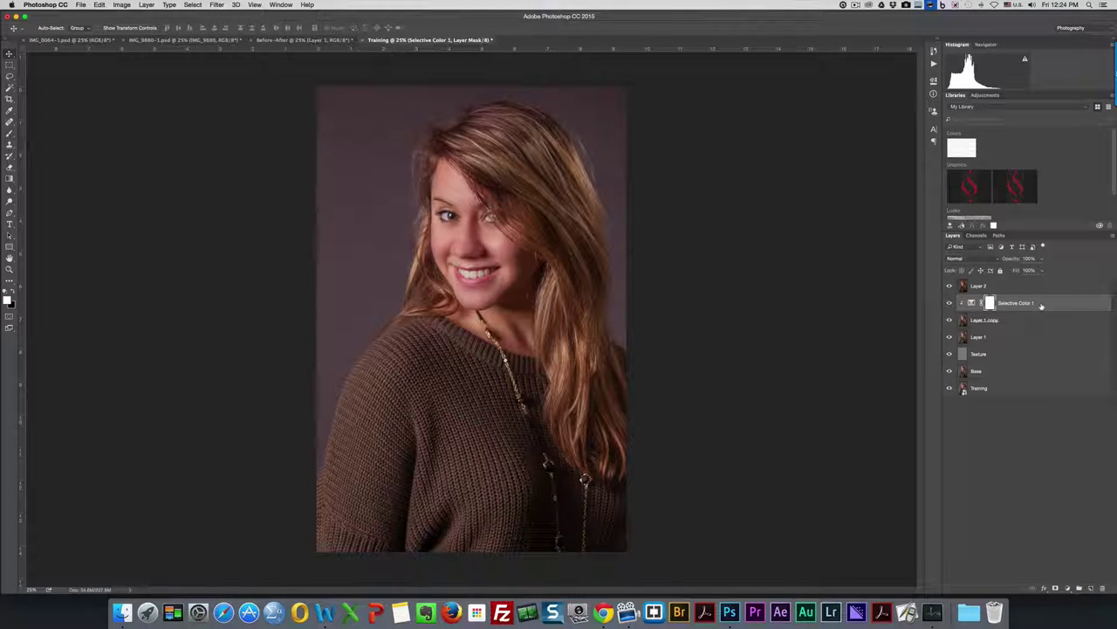
pyautogui.keyDown('shift'); pyautogui.click(1020, 377); pyautogui.keyUp('shift')
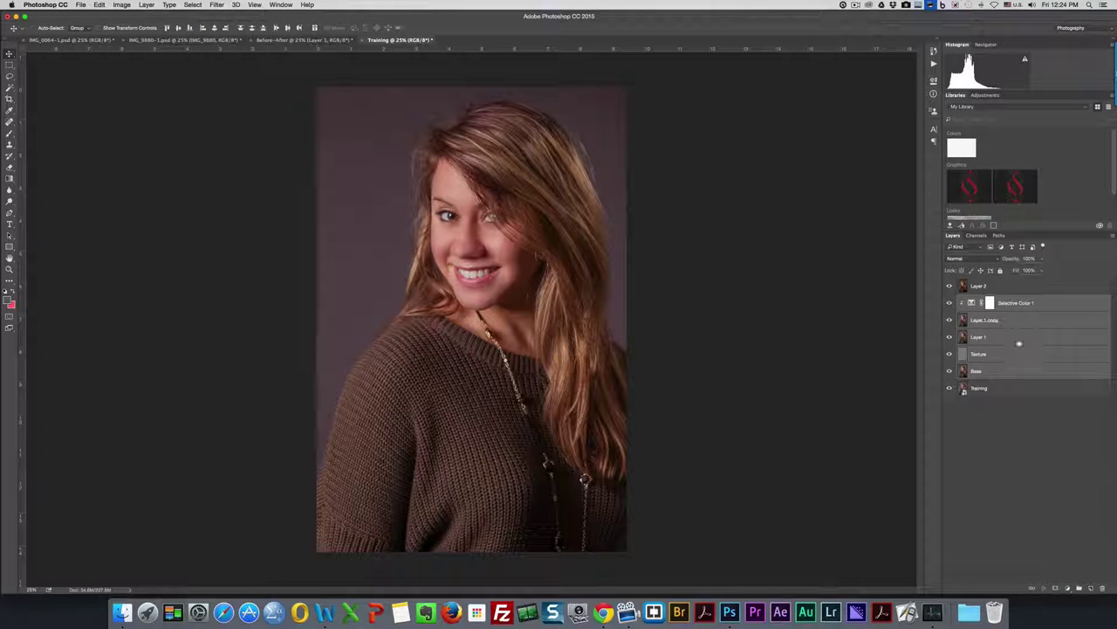
# - Put the selected layers into a new group named 'Groups' via Group from Layers
pyautogui.click(147, 5)
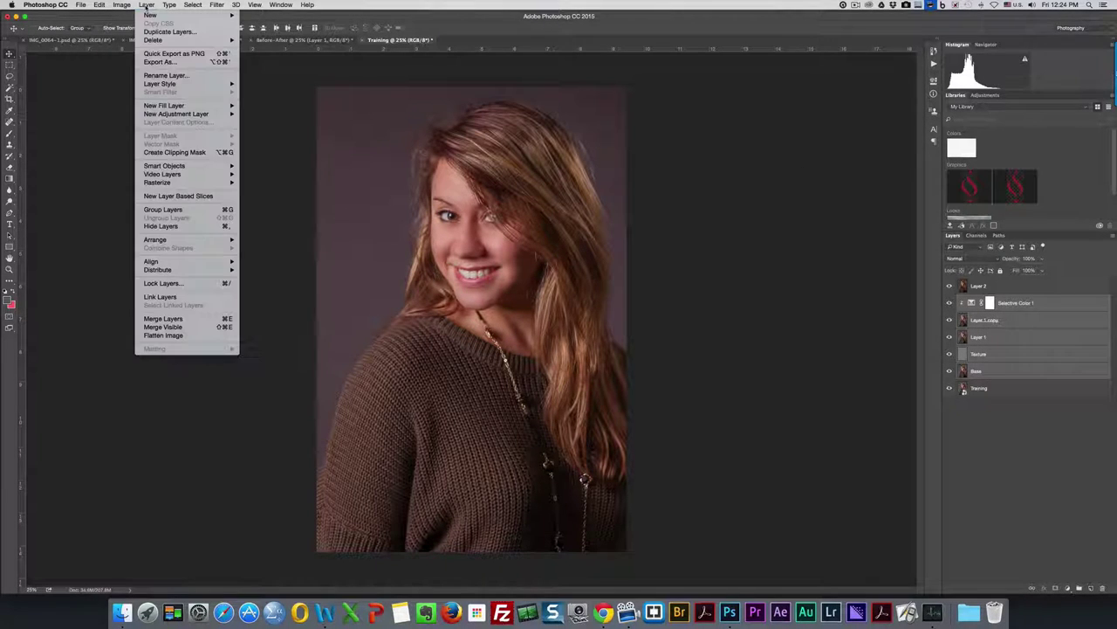
pyautogui.moveTo(210, 15)
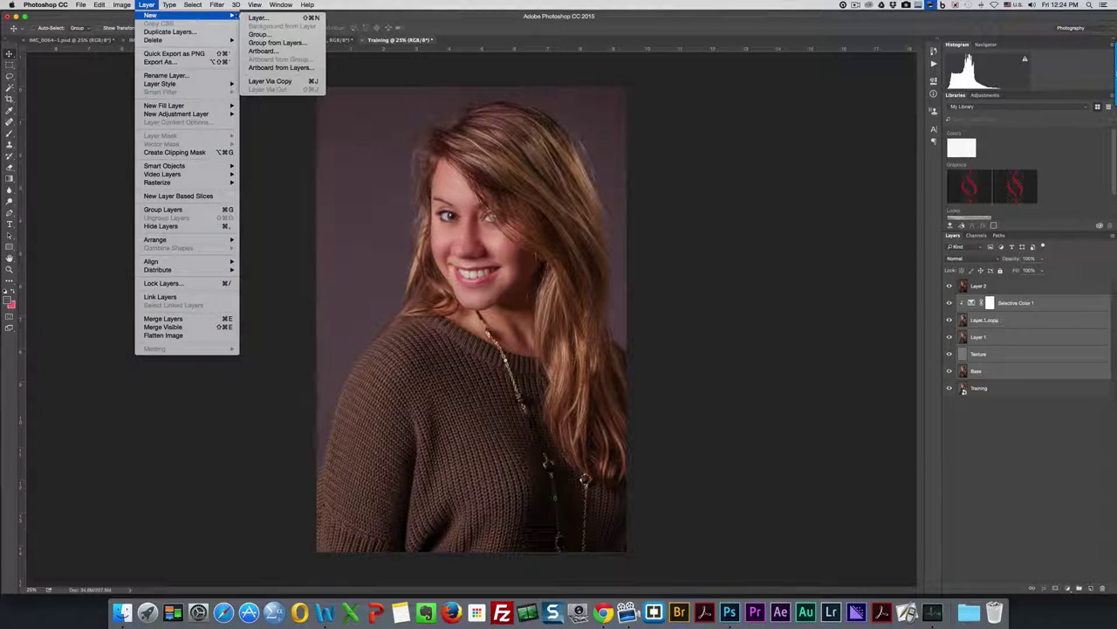
pyautogui.click(260, 42)
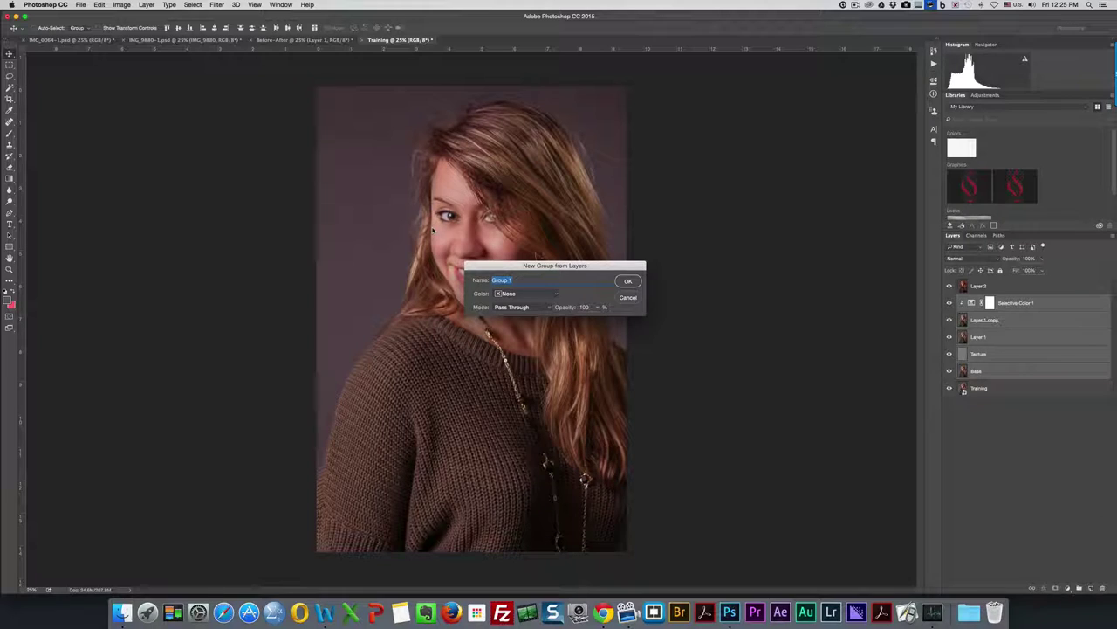
pyautogui.write('Groups')
pyautogui.press('Return')
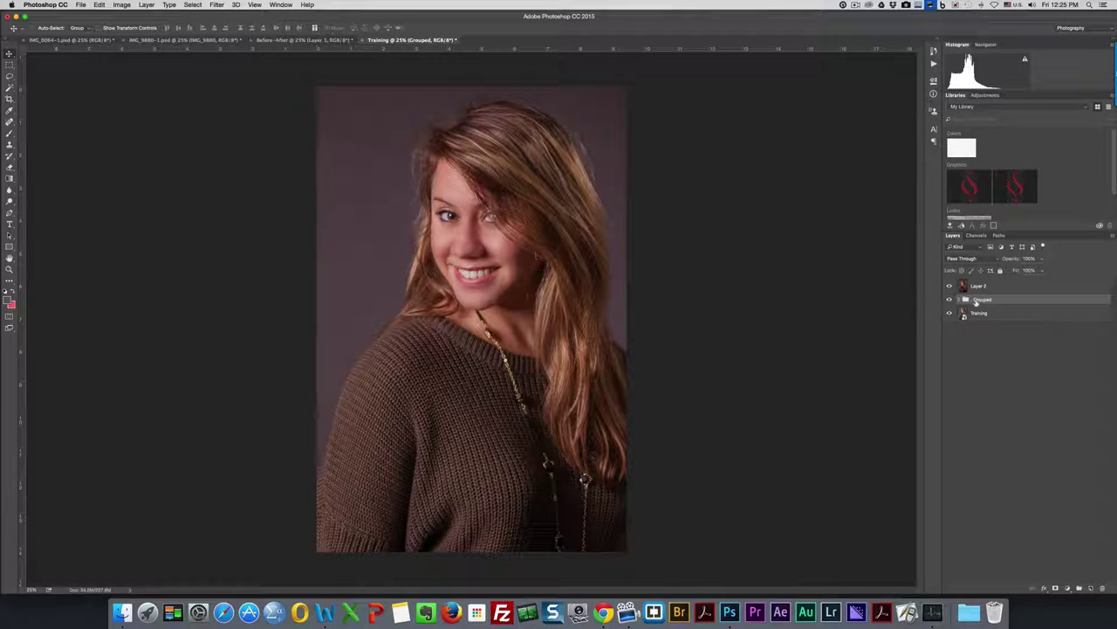
pyautogui.click(950, 285)
pyautogui.click(950, 299)
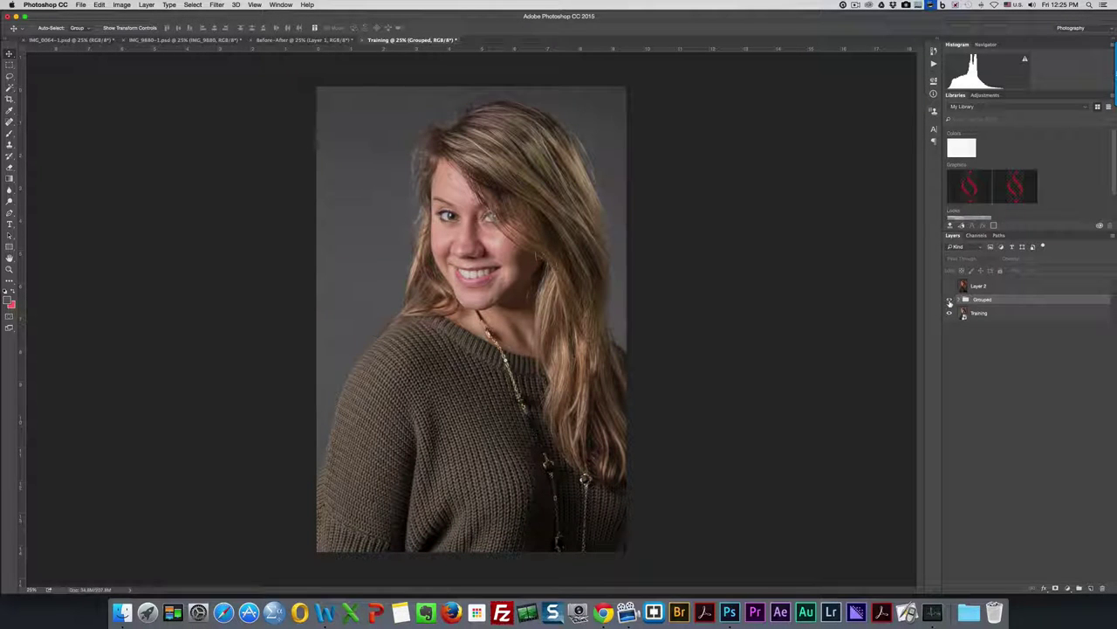
pyautogui.click(949, 301)
pyautogui.click(950, 300)
pyautogui.click(950, 300)
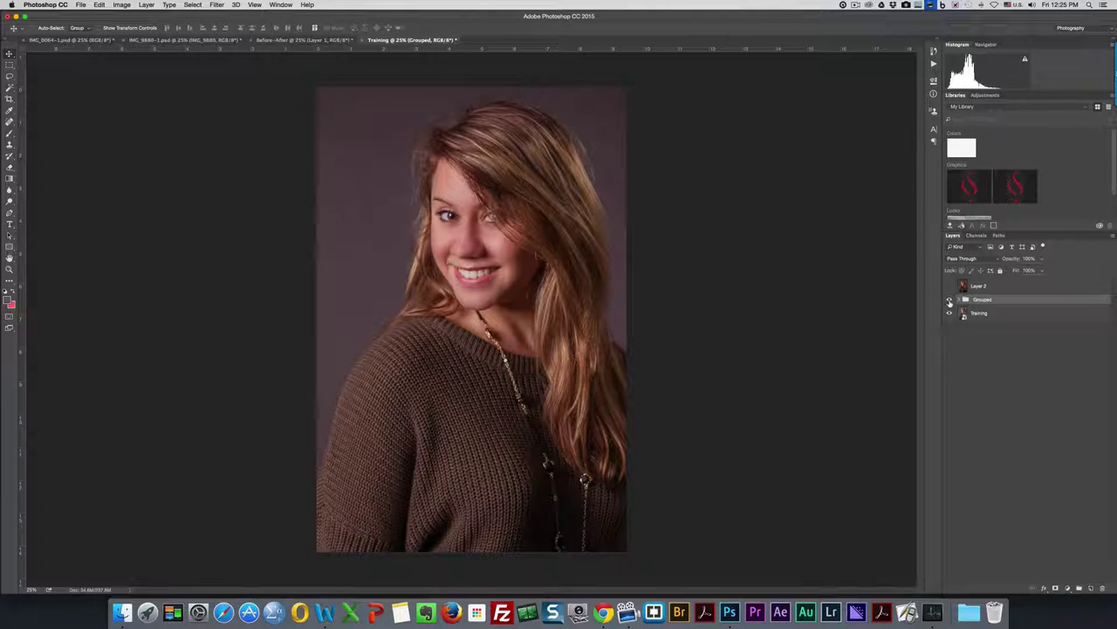
pyautogui.click(950, 300)
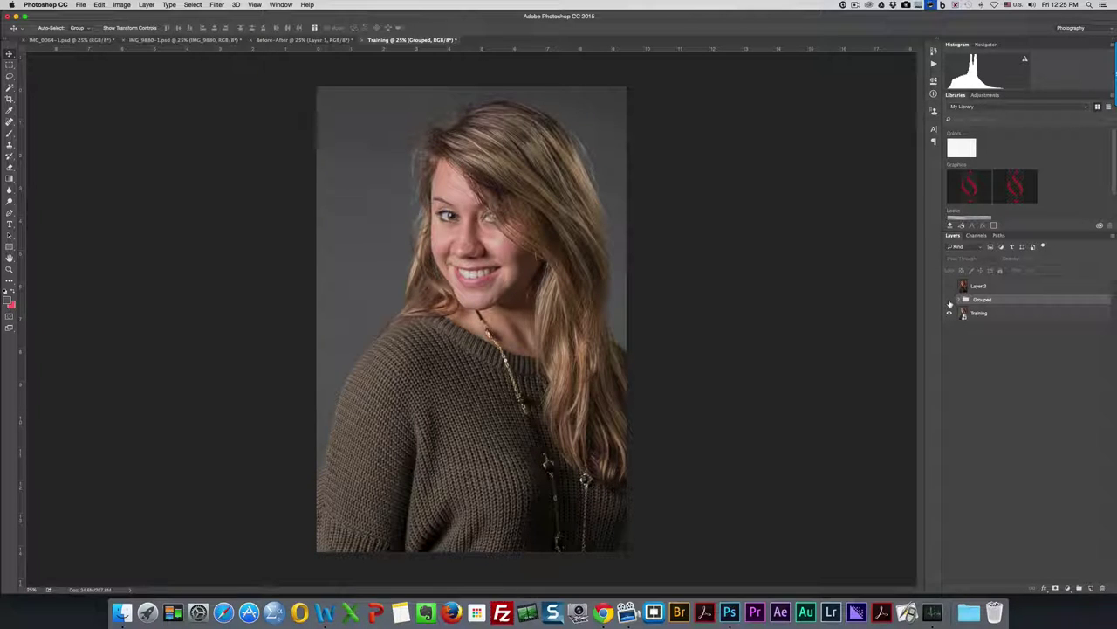
pyautogui.click(950, 301)
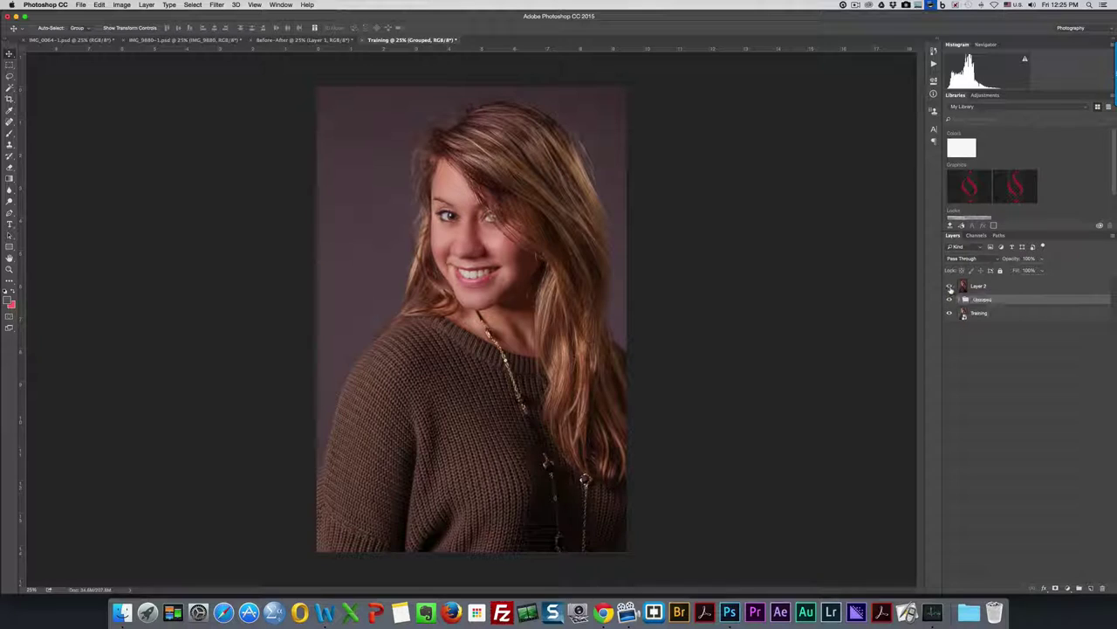
# - Rename the merged Layer 2 to 'Orig'
pyautogui.click(1001, 290)
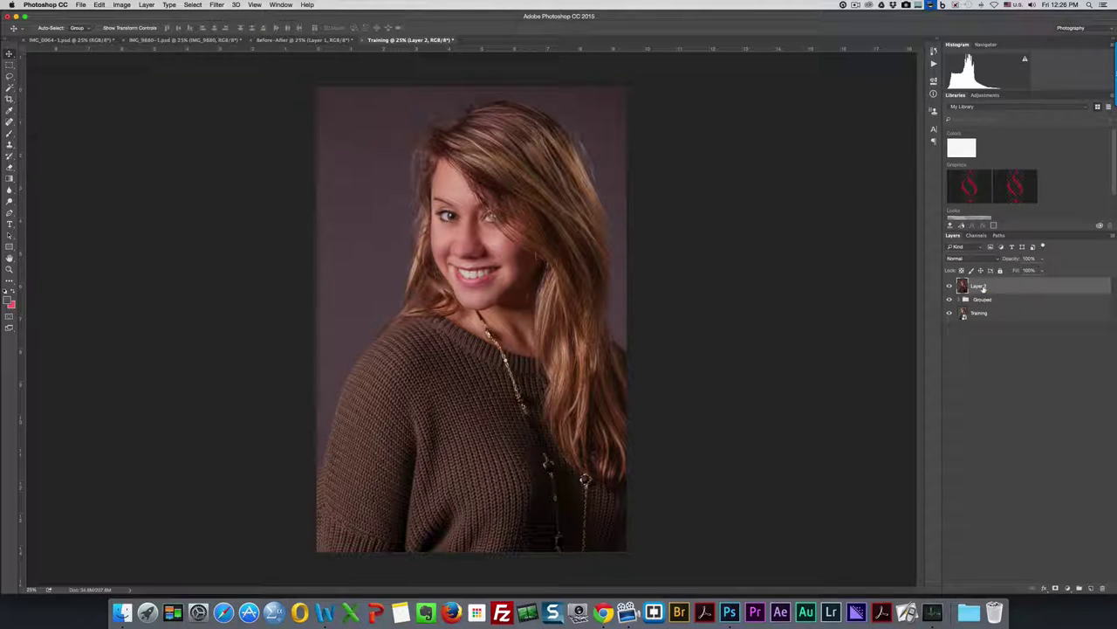
pyautogui.doubleClick(980, 287)
pyautogui.write('Ha')
pyautogui.press('Return')
# - Duplicate the Orig layer and name the copy 'Hair'
pyautogui.press('super+j')
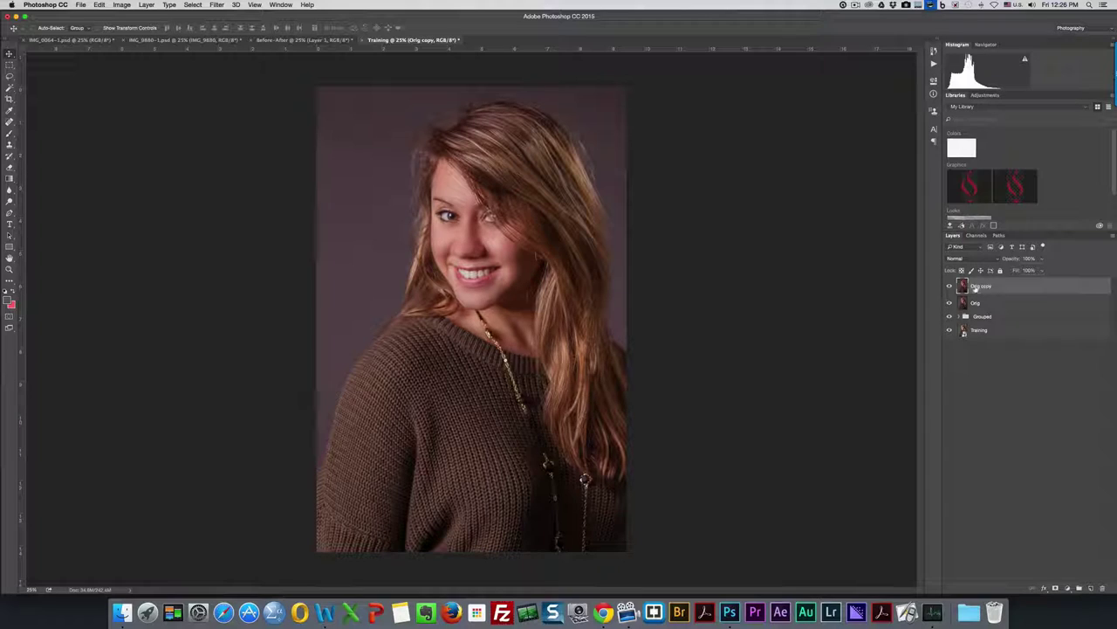
pyautogui.rightClick(986, 289)
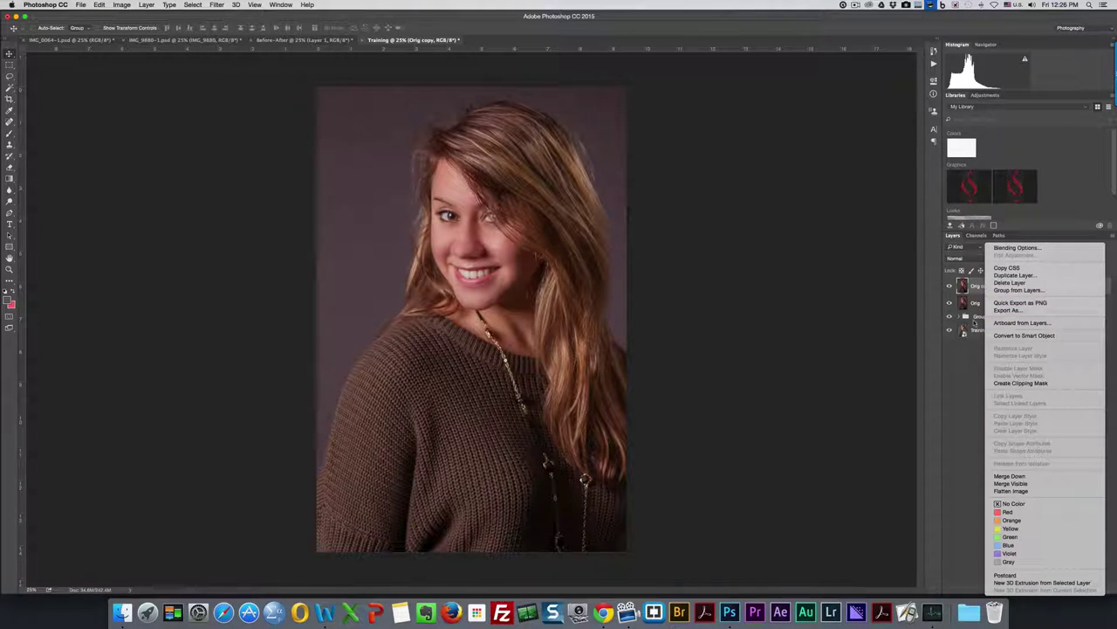
pyautogui.click(978, 306)
pyautogui.click(978, 305)
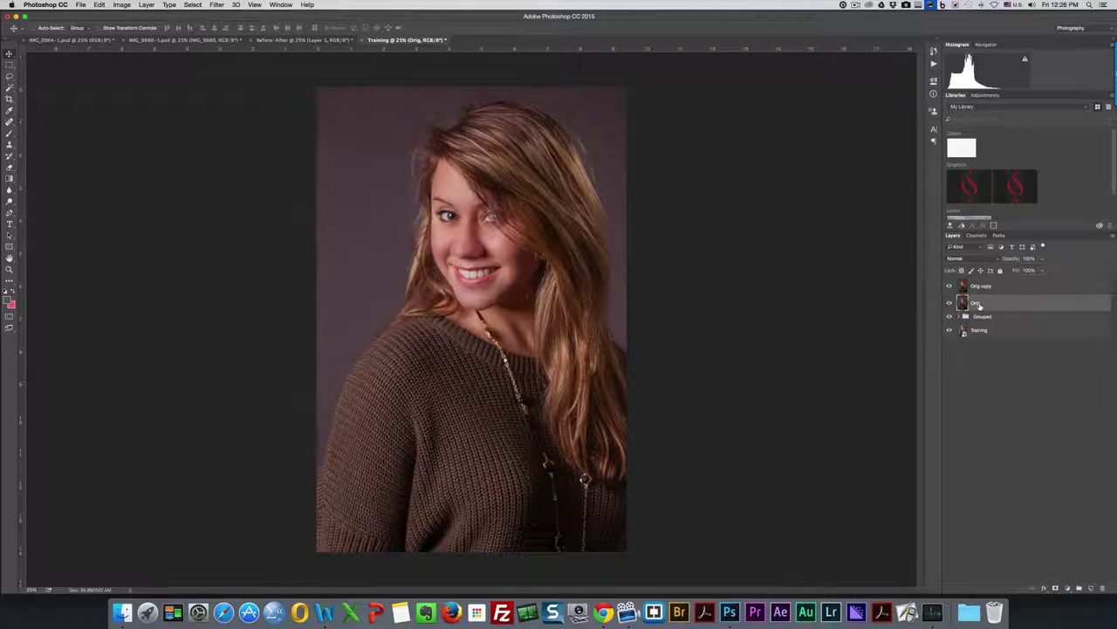
pyautogui.click(986, 290)
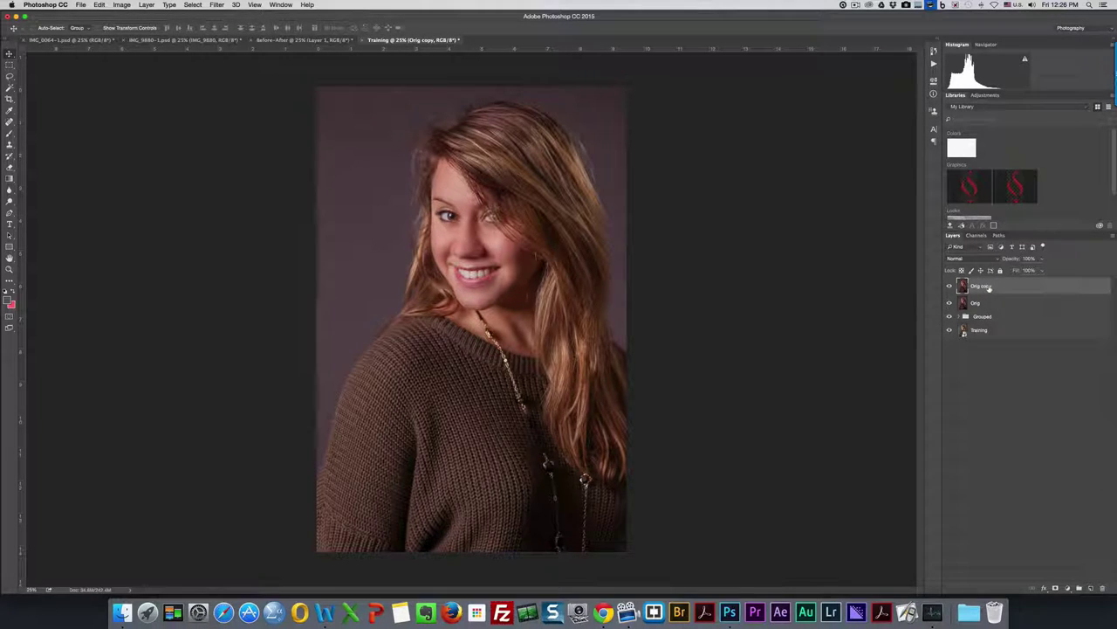
pyautogui.doubleClick(985, 286)
pyautogui.write('Hair')
pyautogui.press('Return')
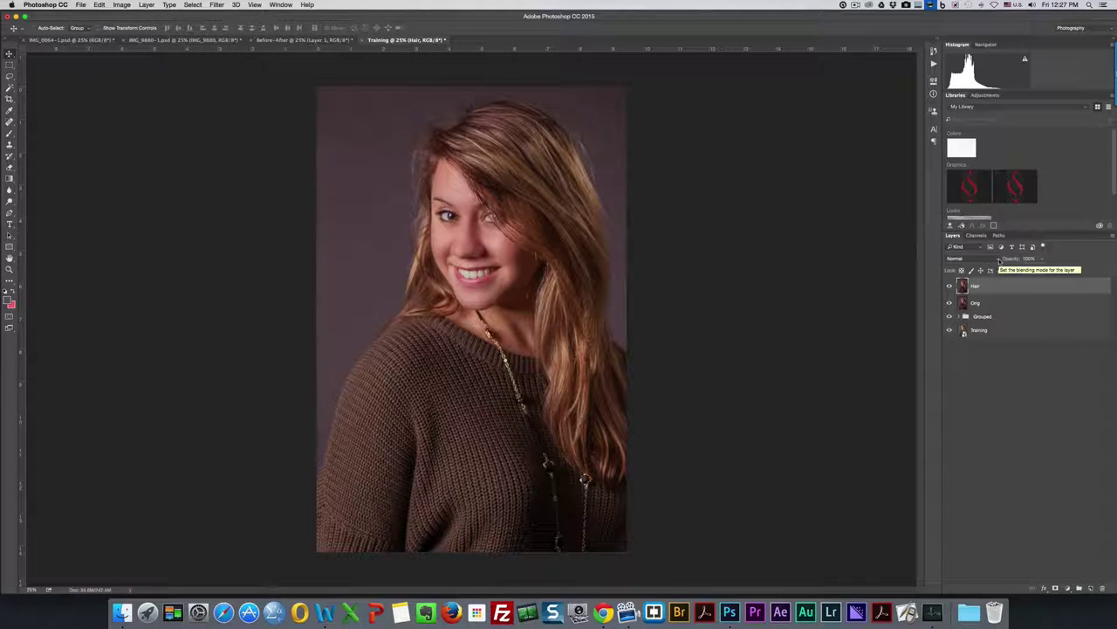
# - Switch the Hair layer to Screen blend mode and add a black layer mask to it
pyautogui.click(1000, 259)
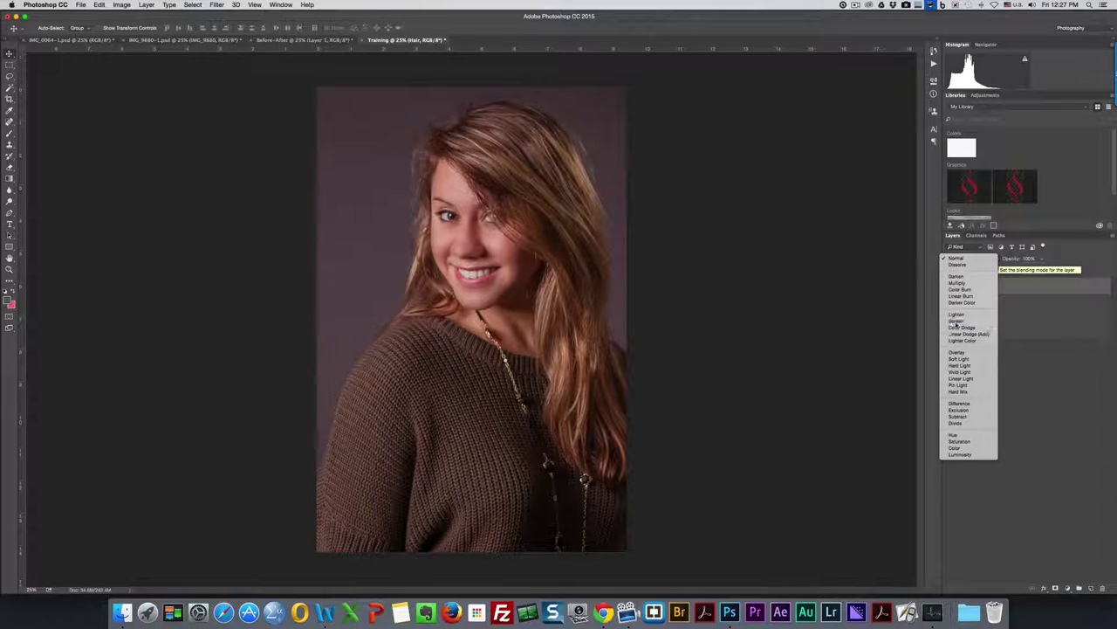
pyautogui.click(956, 322)
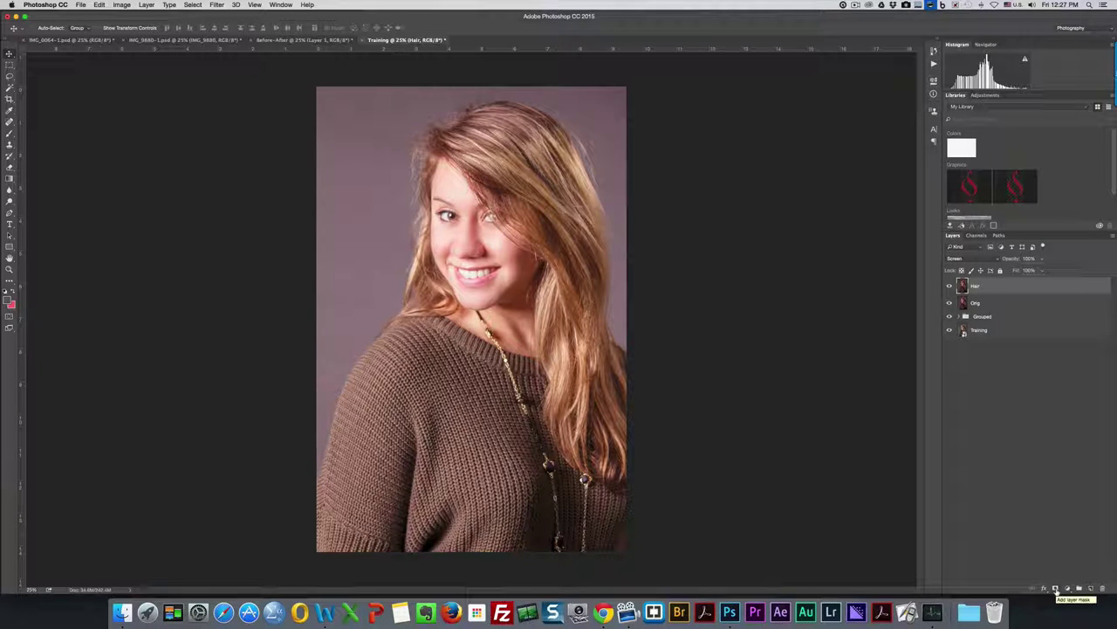
pyautogui.keyDown('alt'); pyautogui.click(1056, 590); pyautogui.keyUp('alt')
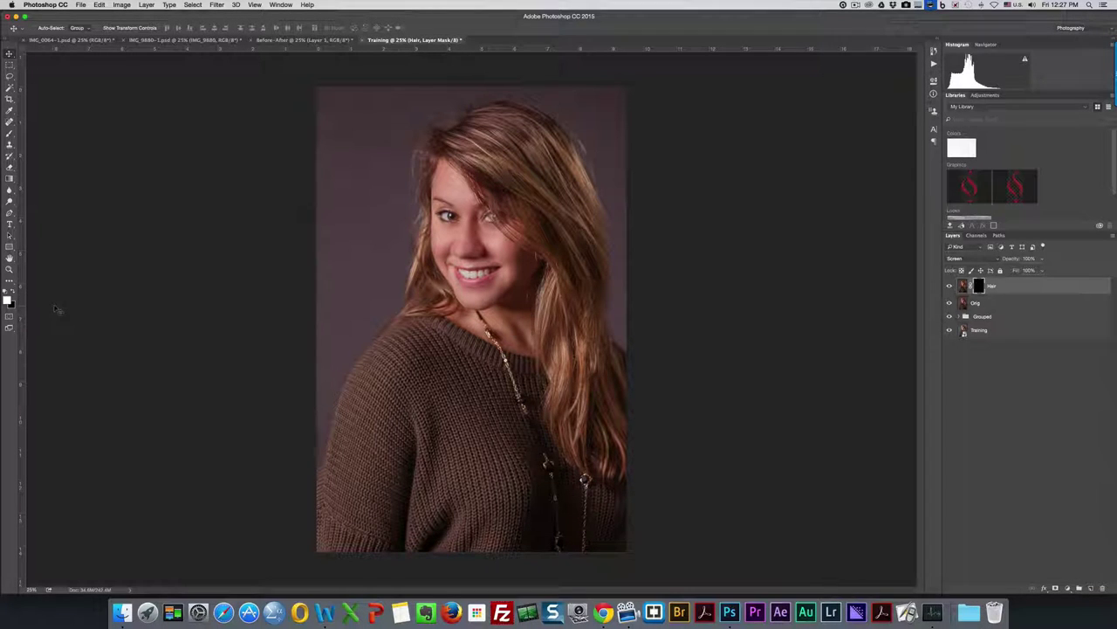
# - Set up a low-opacity Brush with white foreground and adjust its size
pyautogui.press('x')
pyautogui.press('x')
pyautogui.press('x')
pyautogui.press('x')
pyautogui.press('b')
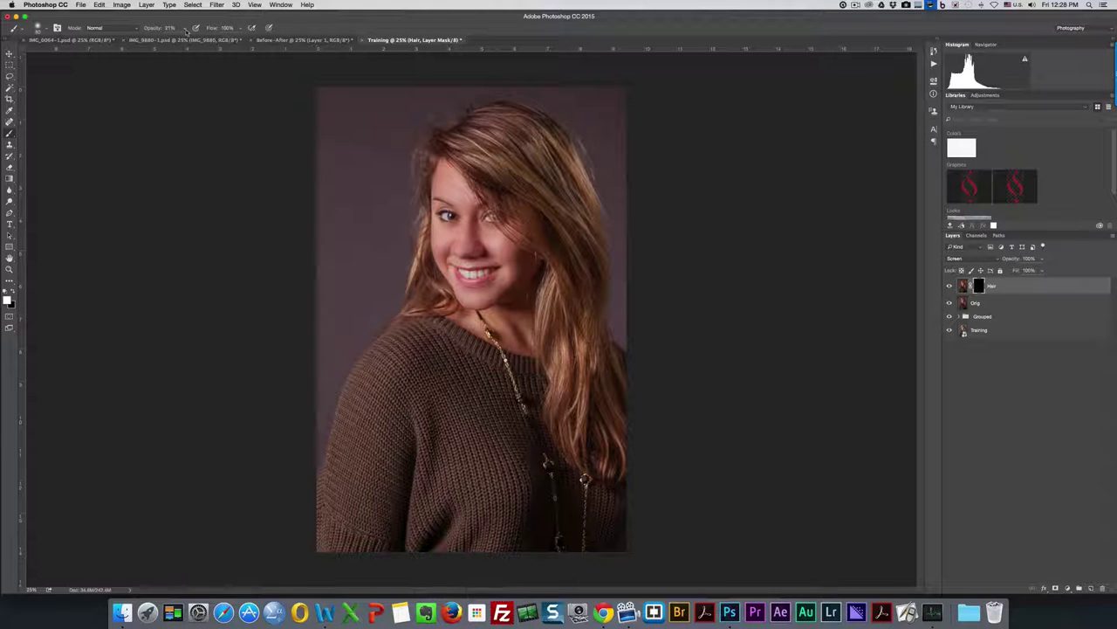
pyautogui.click(185, 30)
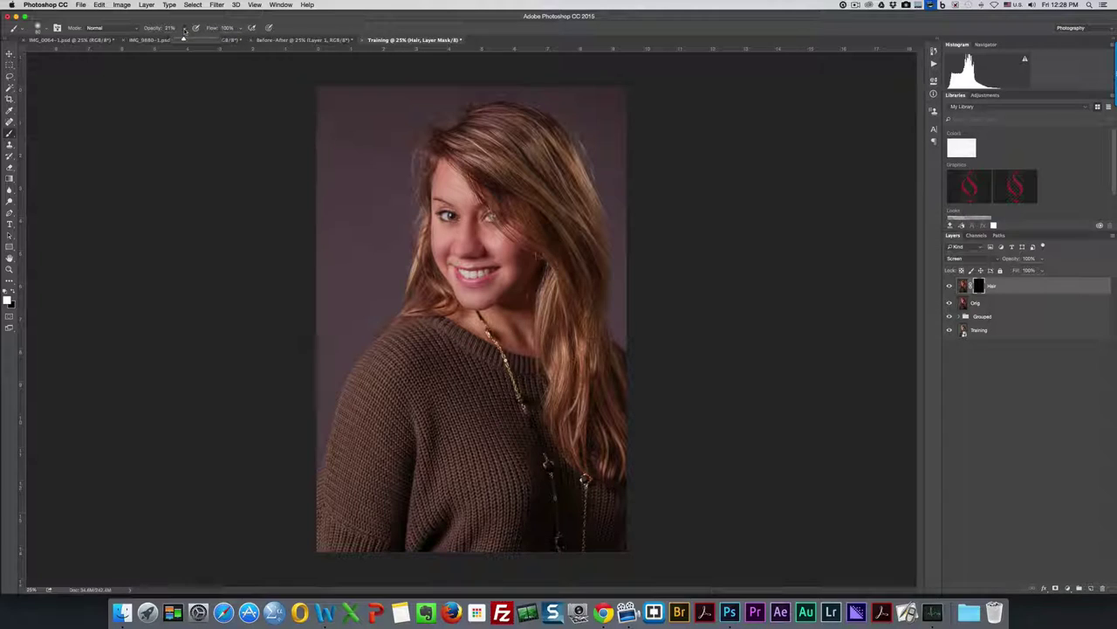
pyautogui.moveTo(183, 40); pyautogui.dragTo(186, 40)
pyautogui.click(676, 170)
pyautogui.press(']')
pyautogui.press(']')
pyautogui.press(']')
pyautogui.press(']')
pyautogui.press(']')
pyautogui.press(']')
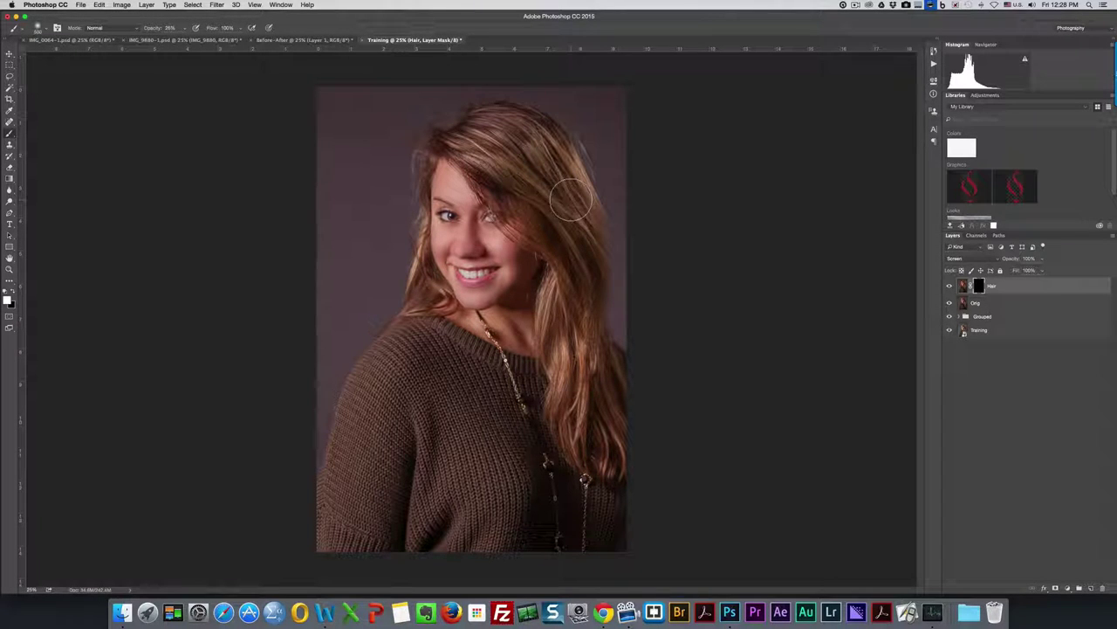
pyautogui.press('[')
# - Paint on the Hair mask over the top of the head and right-side hair strands
pyautogui.moveTo(550, 144)
pyautogui.mouseDown()
pyautogui.moveTo(476, 131)
pyautogui.moveTo(536, 165)
pyautogui.moveTo(513, 147)
pyautogui.moveTo(467, 140)
pyautogui.moveTo(583, 225)
pyautogui.moveTo(508, 157)
pyautogui.moveTo(567, 223)
pyautogui.moveTo(543, 146)
pyautogui.moveTo(510, 118)
pyautogui.moveTo(576, 194)
pyautogui.moveTo(577, 229)
pyautogui.moveTo(558, 179)
pyautogui.moveTo(565, 188)
pyautogui.moveTo(568, 165)
pyautogui.moveTo(576, 183)
pyautogui.moveTo(589, 218)
pyautogui.moveTo(542, 161)
pyautogui.moveTo(550, 170)
pyautogui.mouseUp()
pyautogui.moveTo(588, 234)
pyautogui.mouseDown()
pyautogui.moveTo(572, 297)
pyautogui.moveTo(551, 279)
pyautogui.moveTo(552, 353)
pyautogui.moveTo(557, 312)
pyautogui.moveTo(549, 336)
pyautogui.moveTo(574, 372)
pyautogui.moveTo(574, 328)
pyautogui.moveTo(578, 336)
pyautogui.moveTo(583, 402)
pyautogui.moveTo(565, 358)
pyautogui.moveTo(560, 377)
pyautogui.moveTo(587, 384)
pyautogui.moveTo(583, 421)
pyautogui.moveTo(599, 354)
pyautogui.moveTo(608, 424)
pyautogui.moveTo(577, 240)
pyautogui.moveTo(603, 305)
pyautogui.mouseUp()
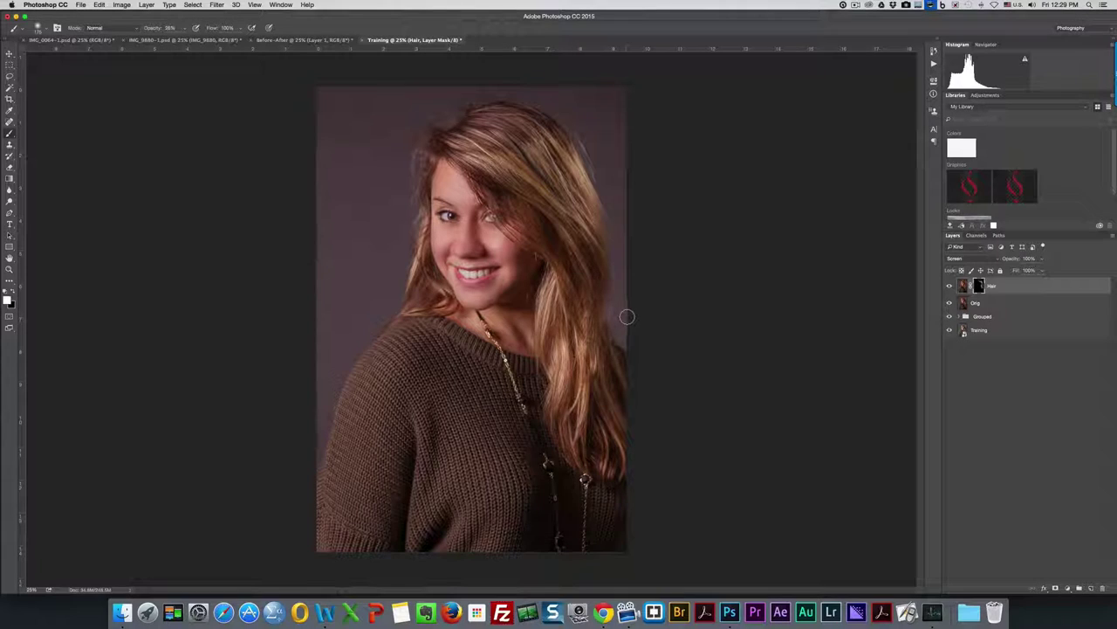
pyautogui.press('super+z')
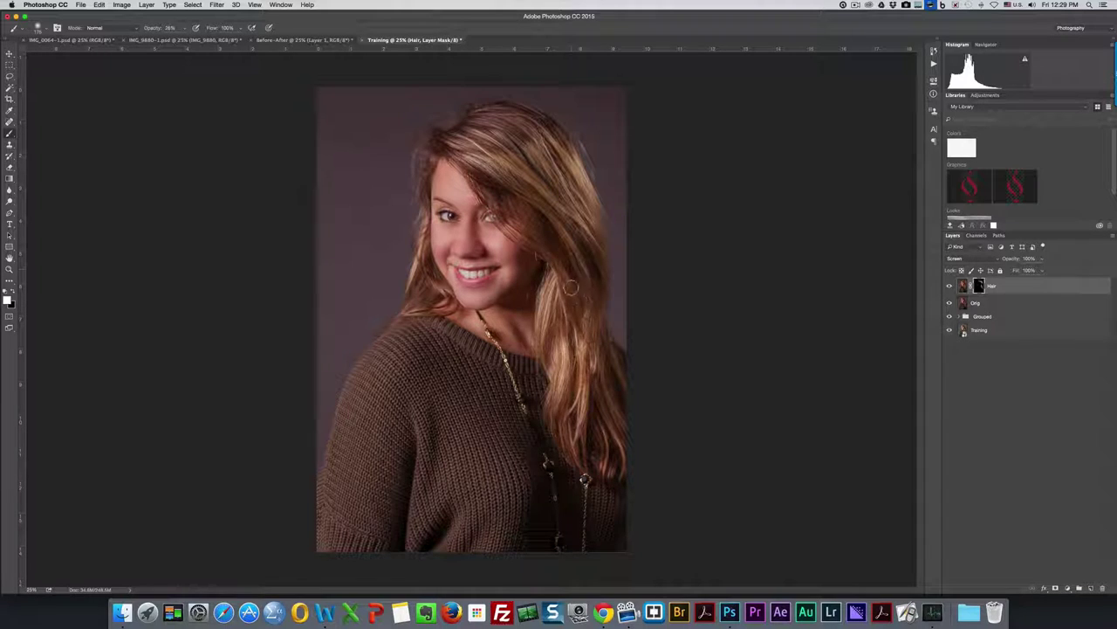
pyautogui.moveTo(567, 285)
pyautogui.mouseDown()
pyautogui.moveTo(602, 407)
pyautogui.moveTo(587, 367)
pyautogui.mouseUp()
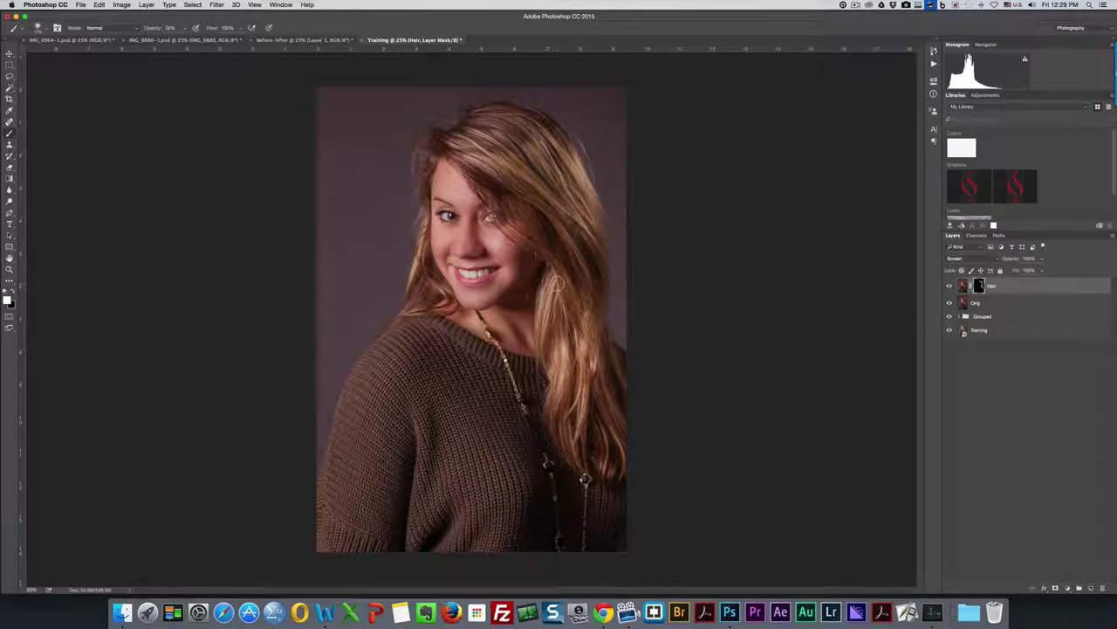
pyautogui.moveTo(556, 285); pyautogui.dragTo(568, 350)
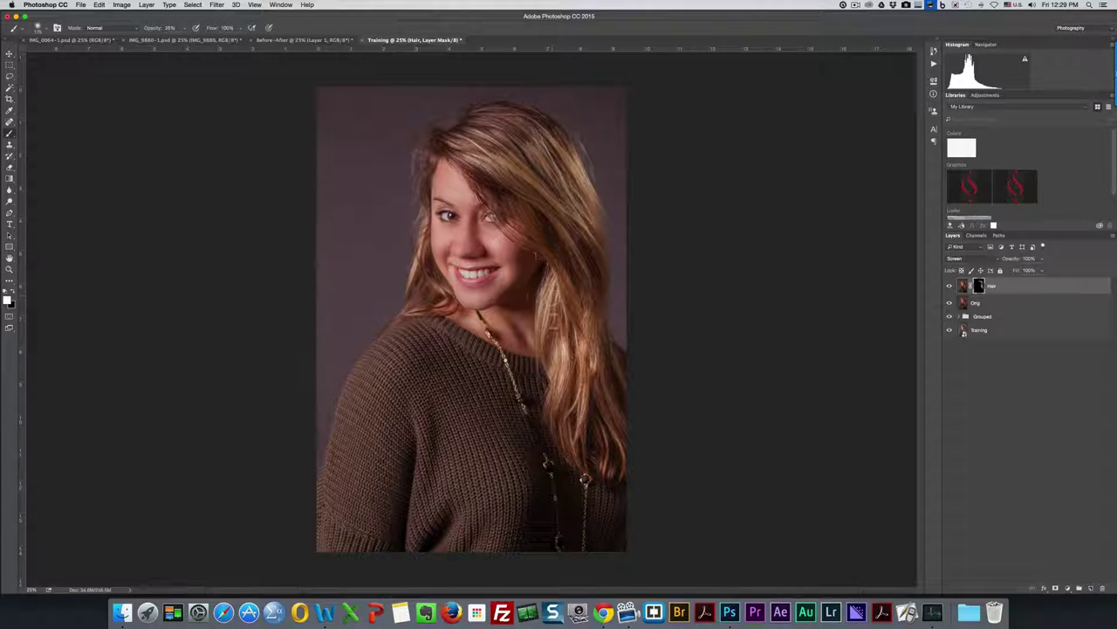